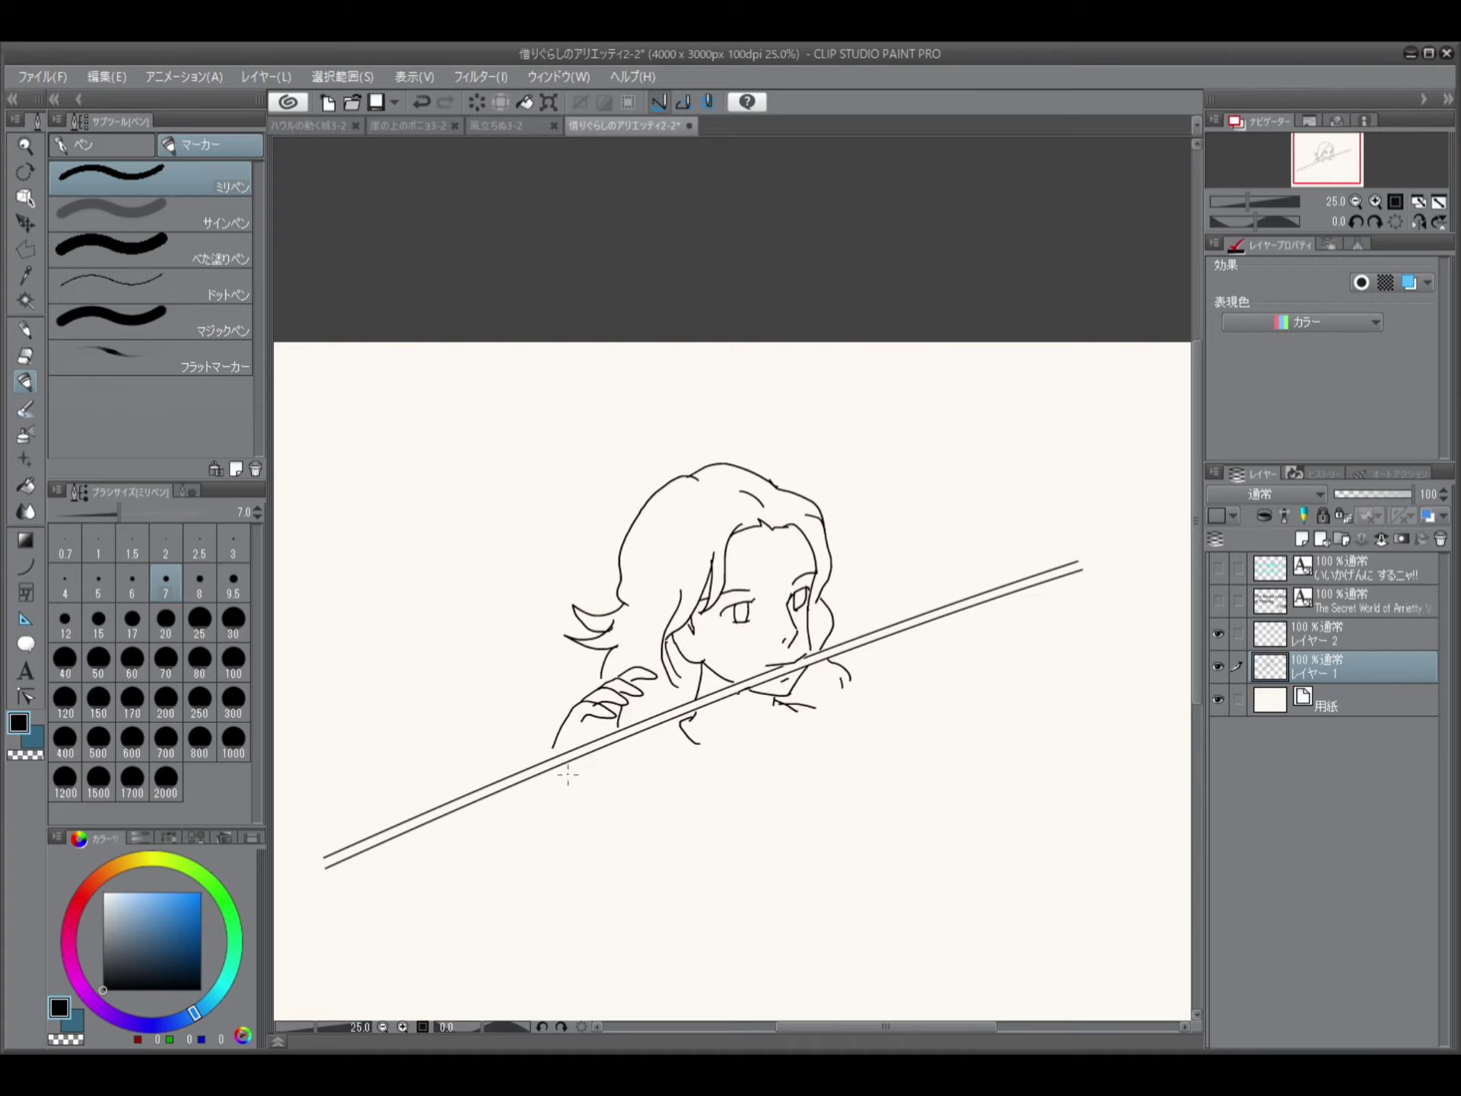
# Draw the girl's collar and sleeve lines below the diagonal stem with the size 7 marker pen
pyautogui.moveTo(653, 738); pyautogui.dragTo(683, 765)
pyautogui.scroll(1, 855, 369)
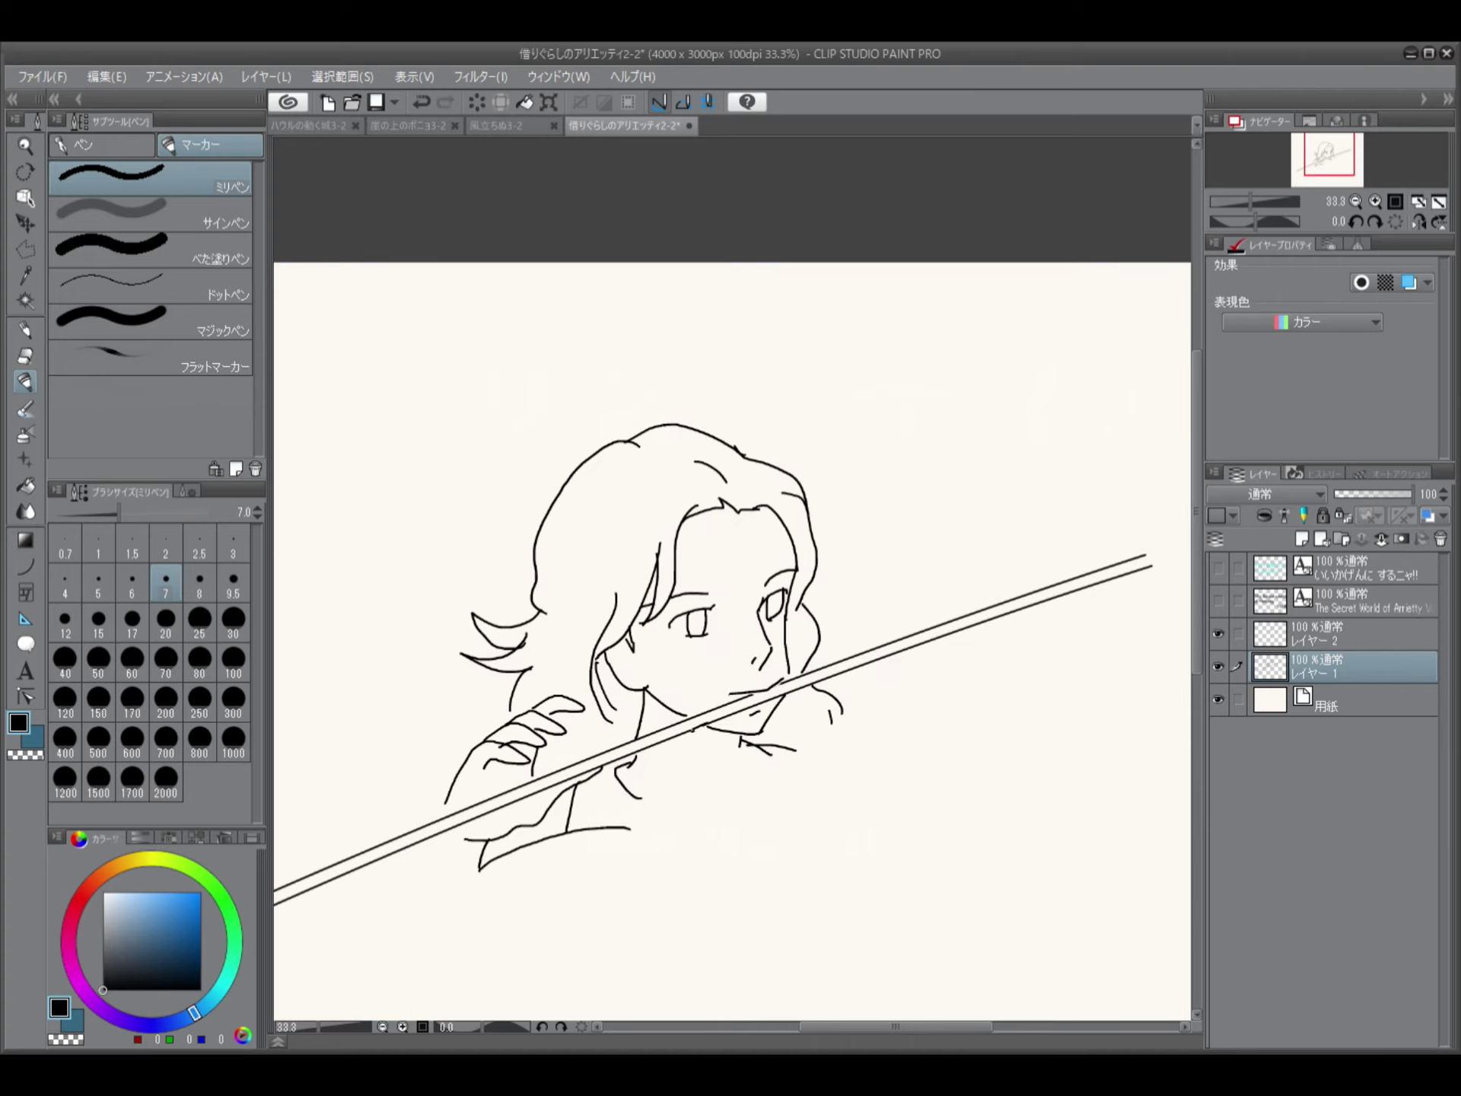
pyautogui.hotkey('alt', ']')
pyautogui.press('e')
pyautogui.press('p')
pyautogui.hotkey('alt', '[')
pyautogui.press('p')
pyautogui.scroll(-2, 574, 570)
# Draw the tall grass blades with pointed lower leaves along the left side of the picture
pyautogui.moveTo(582, 466)
pyautogui.mouseDown()
pyautogui.moveTo(650, 750)
pyautogui.moveTo(670, 943)
pyautogui.mouseUp()
pyautogui.moveTo(558, 469); pyautogui.dragTo(624, 948)
pyautogui.moveTo(484, 457); pyautogui.dragTo(618, 948)
pyautogui.moveTo(451, 627); pyautogui.dragTo(567, 951)
pyautogui.moveTo(452, 784)
pyautogui.mouseDown()
pyautogui.moveTo(537, 883)
pyautogui.moveTo(658, 947)
pyautogui.mouseUp()
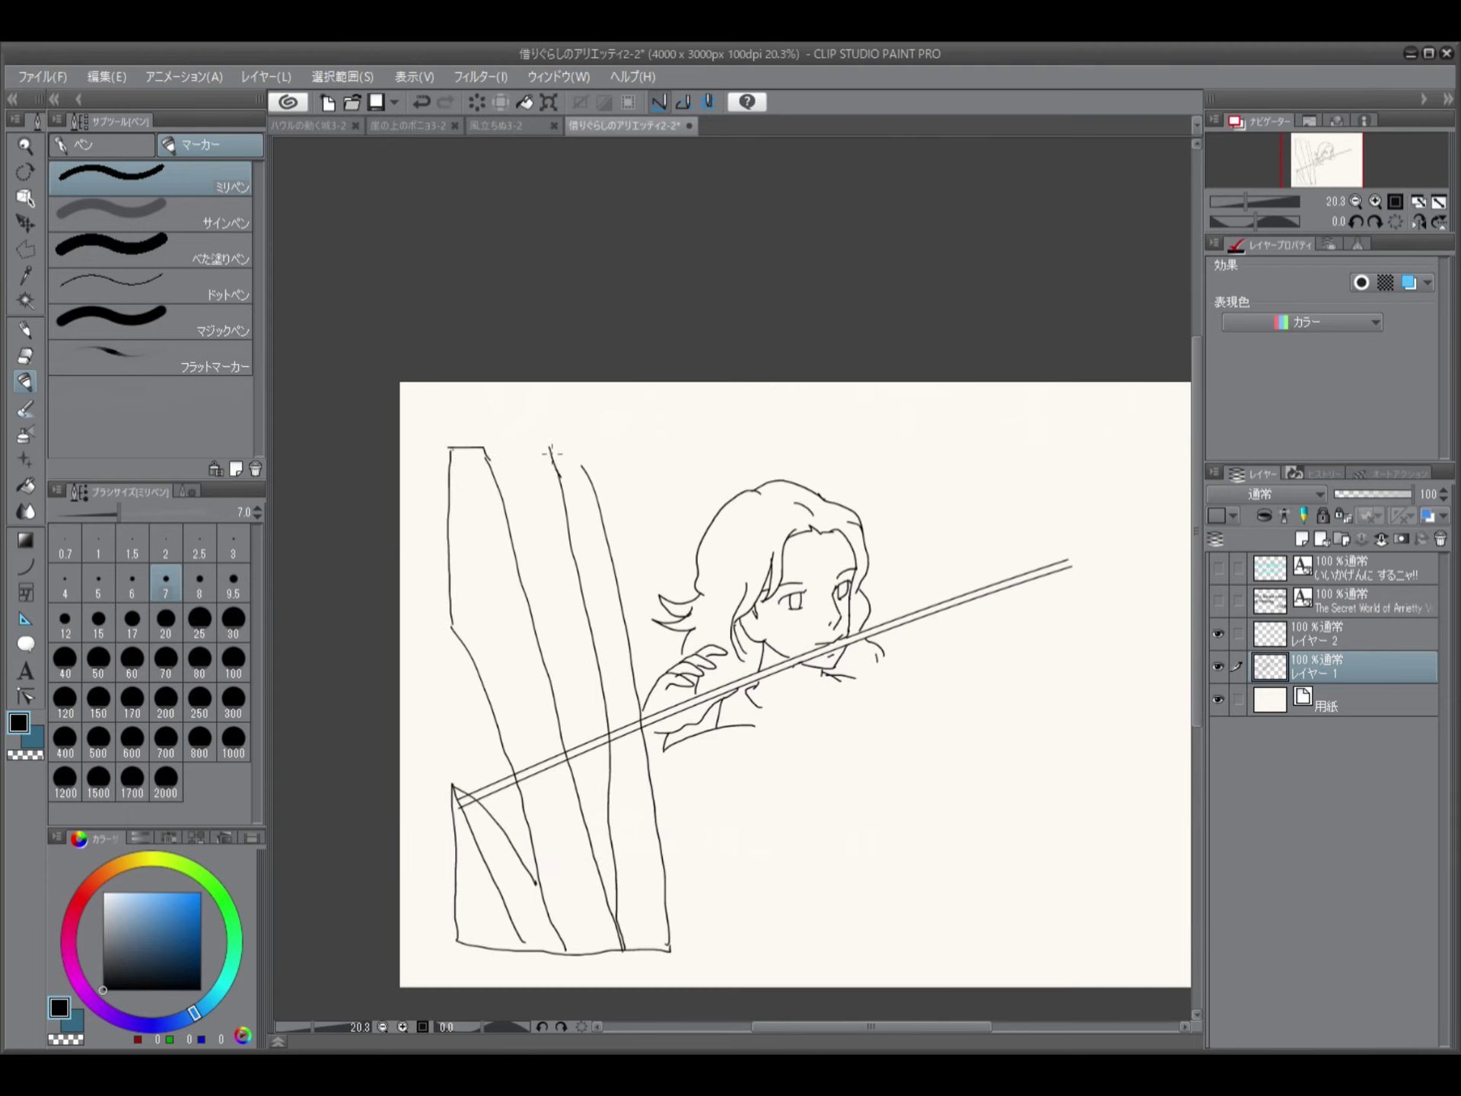
pyautogui.moveTo(549, 447); pyautogui.dragTo(596, 490)
# Draw the long slanted grass blades on the right side of the picture, with a small petal cluster at their base
pyautogui.scroll(-1, 323, 382)
pyautogui.scroll(1, 323, 381)
pyautogui.scroll(-1, 1103, 607)
pyautogui.moveTo(989, 502); pyautogui.dragTo(814, 958)
pyautogui.moveTo(1012, 649)
pyautogui.mouseDown()
pyautogui.moveTo(963, 845)
pyautogui.moveTo(1007, 725)
pyautogui.moveTo(881, 958)
pyautogui.mouseUp()
pyautogui.hotkey('ctrl', 'z')
pyautogui.moveTo(1013, 651); pyautogui.dragTo(927, 903)
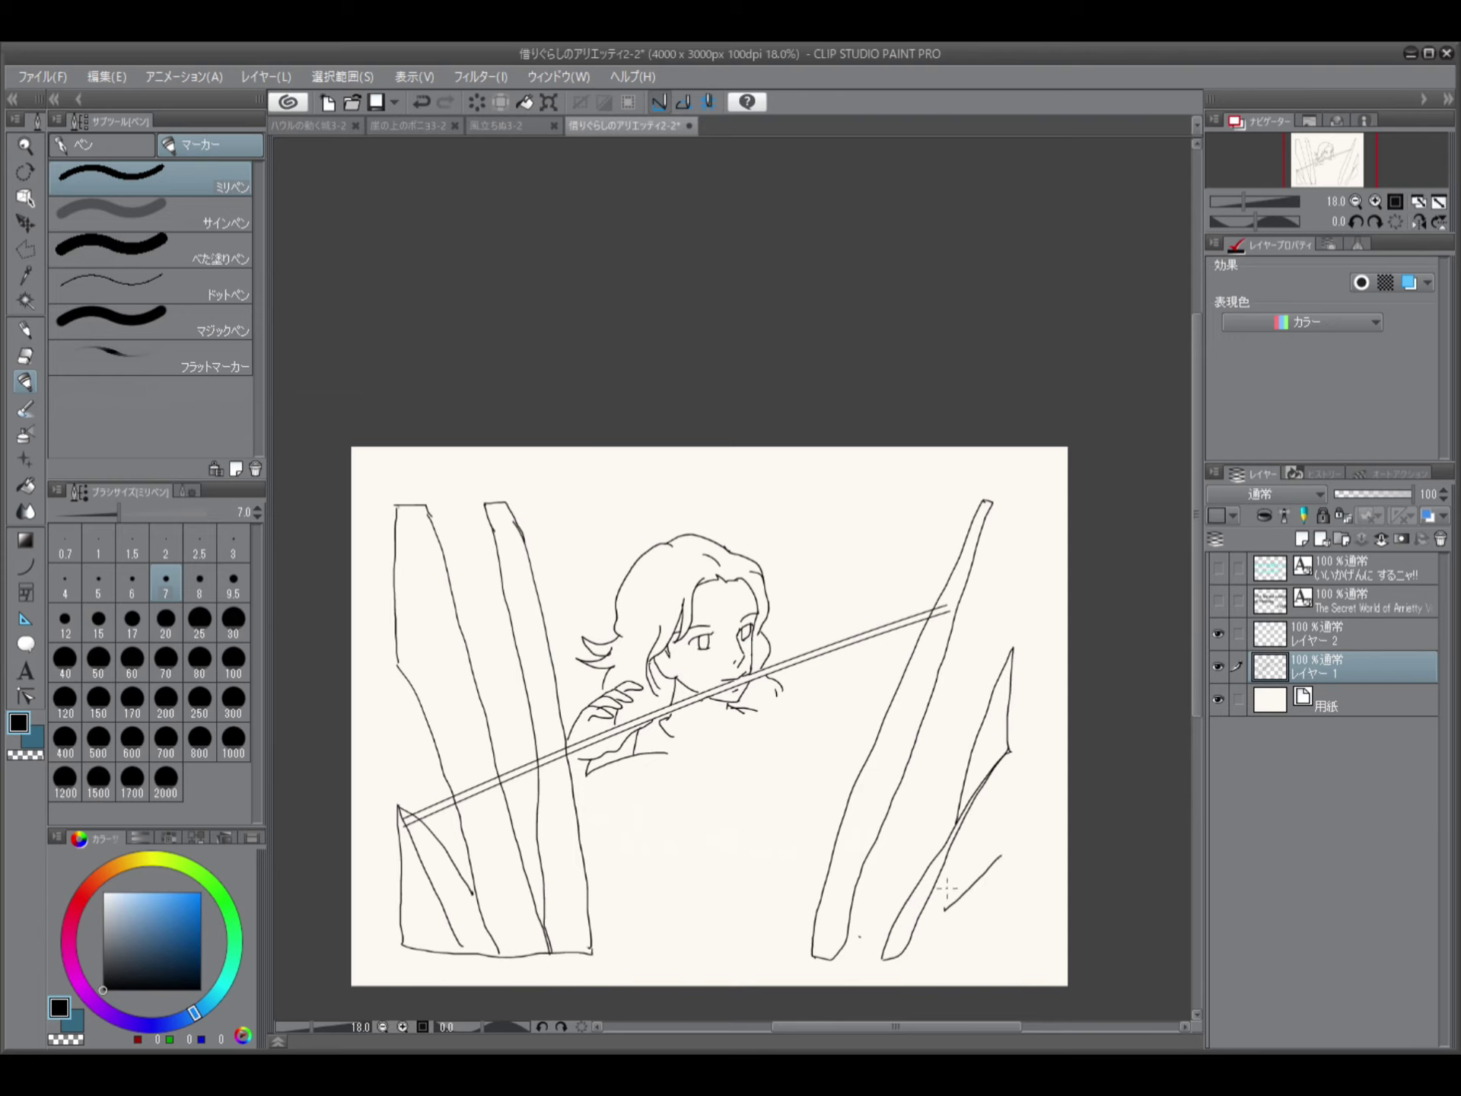
pyautogui.moveTo(1009, 749); pyautogui.dragTo(1000, 859)
pyautogui.scroll(2, 1044, 770)
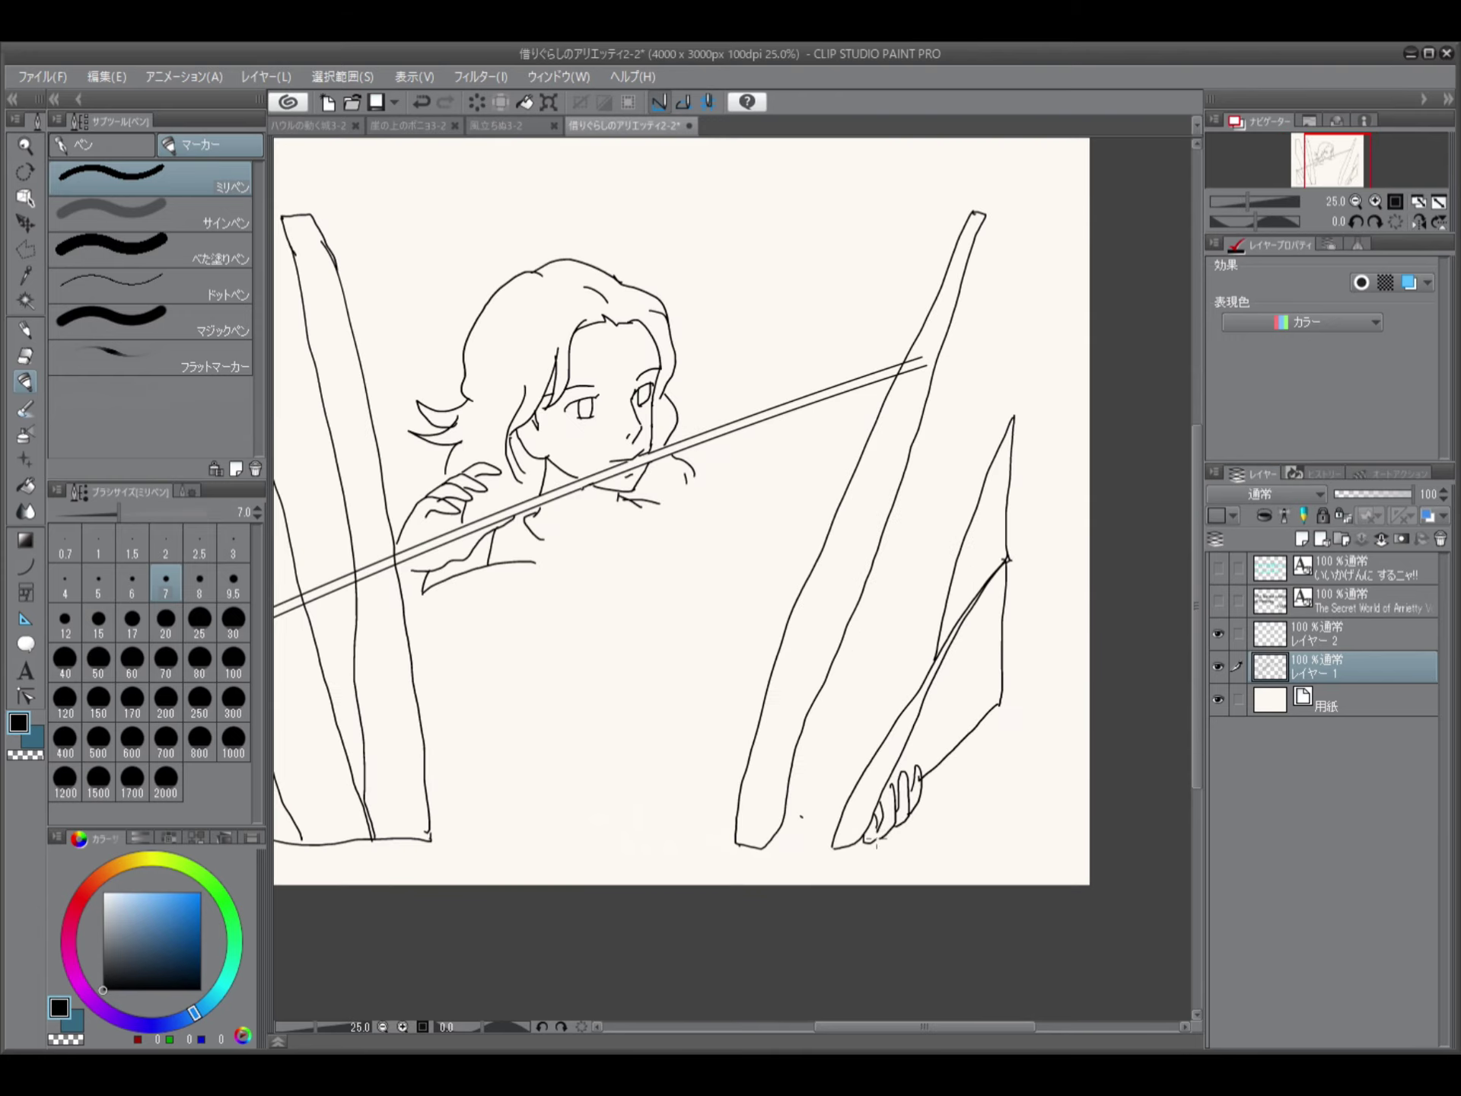
# Draw overlapping arched leaves and the ground line between the left and right grass blades
pyautogui.scroll(-1, 815, 832)
pyautogui.moveTo(694, 833)
pyautogui.mouseDown()
pyautogui.moveTo(655, 771)
pyautogui.moveTo(605, 793)
pyautogui.mouseUp()
pyautogui.moveTo(571, 829); pyautogui.dragTo(628, 802)
pyautogui.hotkey('ctrl', 'z')
pyautogui.moveTo(493, 807); pyautogui.dragTo(609, 792)
pyautogui.moveTo(491, 832); pyautogui.dragTo(703, 836)
# Draw the large leaf's upper edge beneath the stem and erase the stem and leaf lines crossing the grass blades
pyautogui.moveTo(476, 639); pyautogui.dragTo(701, 542)
pyautogui.moveTo(900, 466); pyautogui.dragTo(965, 491)
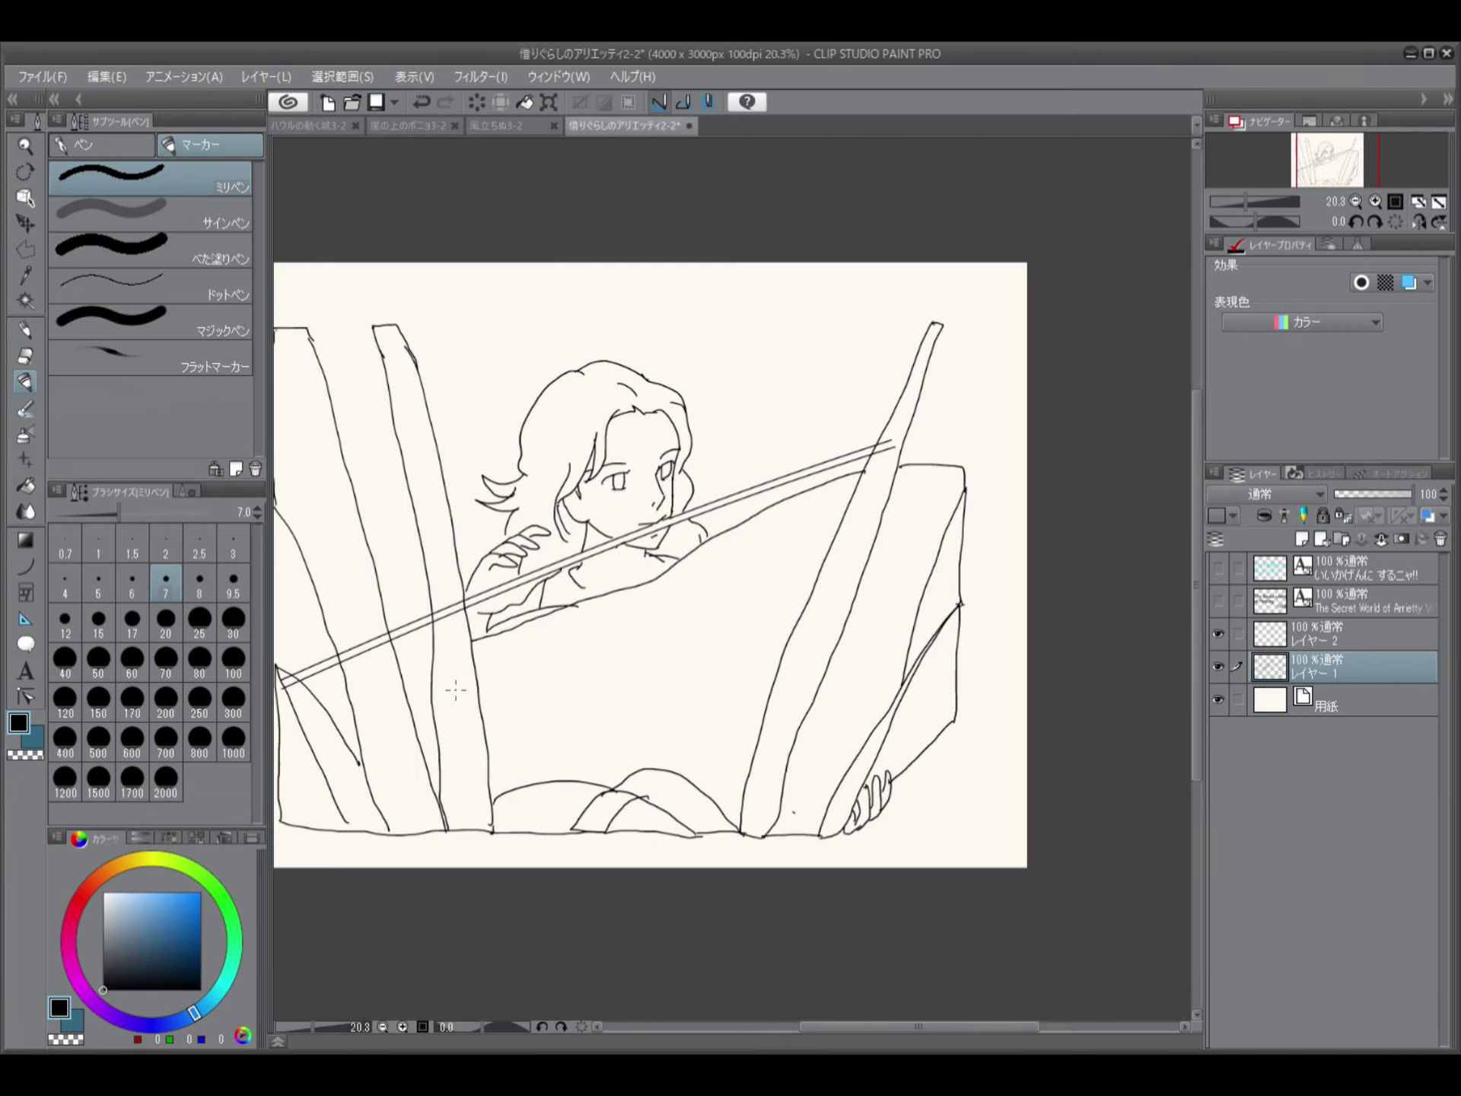
pyautogui.press('e')
pyautogui.click(375, 647)
pyautogui.click(885, 446)
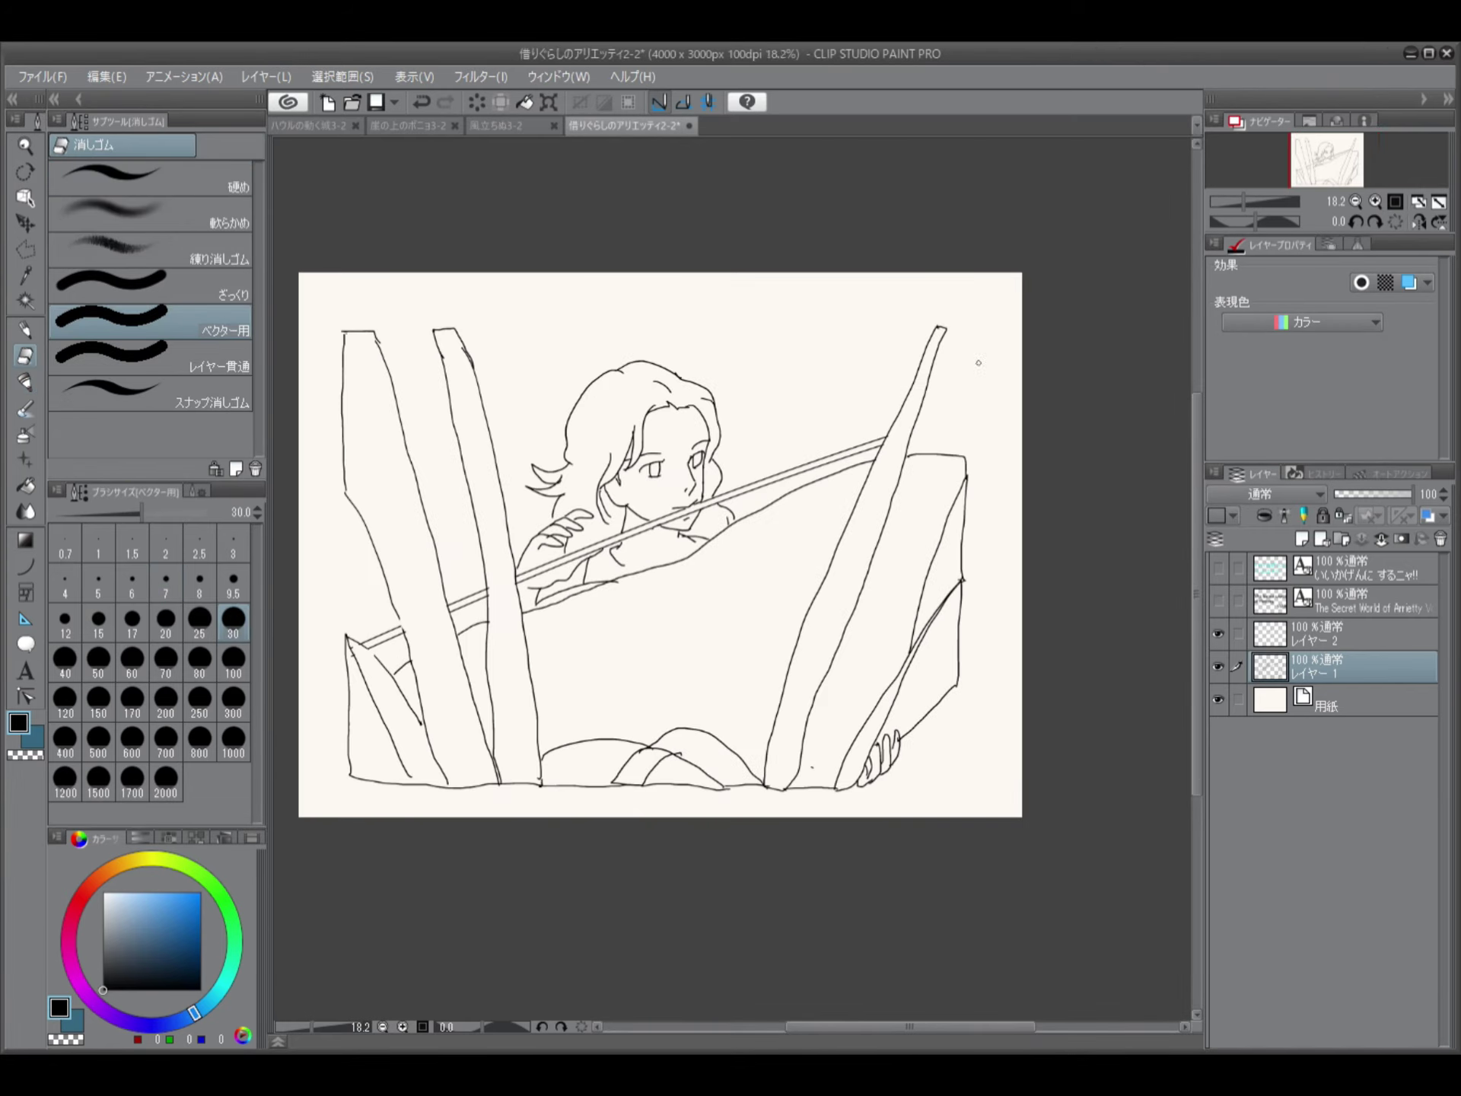
# Draw a small cluster of flowers at the right end of the diagonal stem
pyautogui.press('p')
pyautogui.hotkey('ctrl', '+')
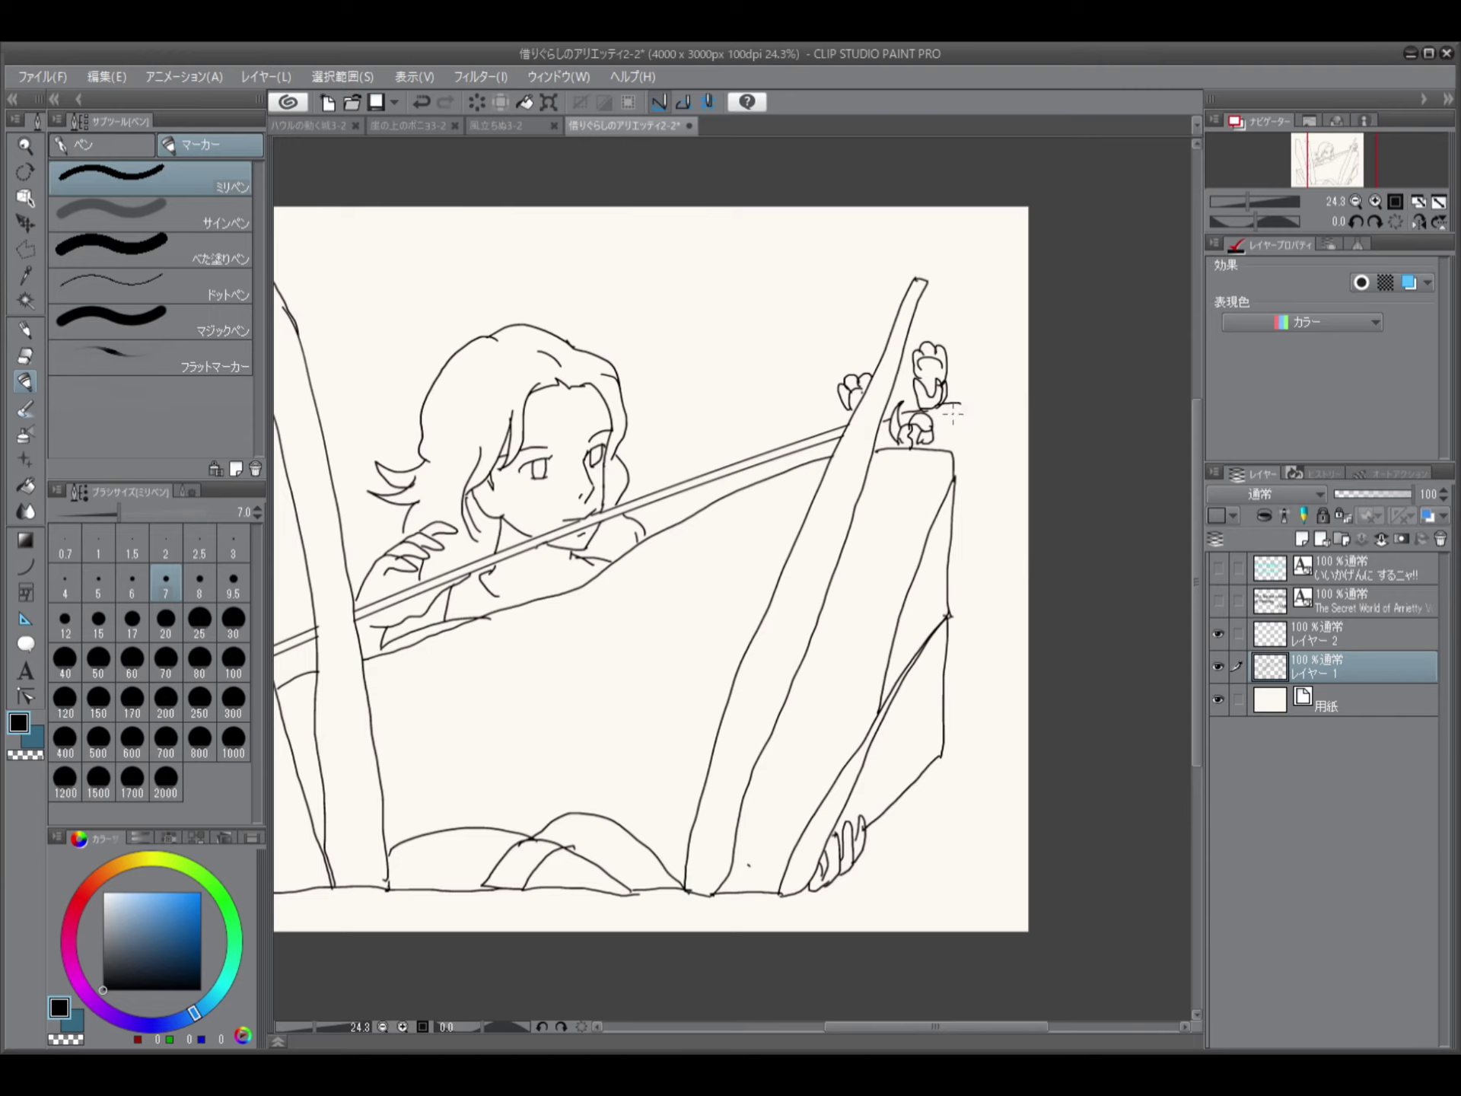
pyautogui.scroll(-2, 880, 457)
pyautogui.scroll(3, 538, 627)
# Draw double-line curved veins across the large leaf, continuing them between the right grass blades
pyautogui.moveTo(548, 615); pyautogui.dragTo(465, 749)
pyautogui.moveTo(567, 727); pyautogui.dragTo(752, 514)
pyautogui.moveTo(829, 590); pyautogui.dragTo(572, 728)
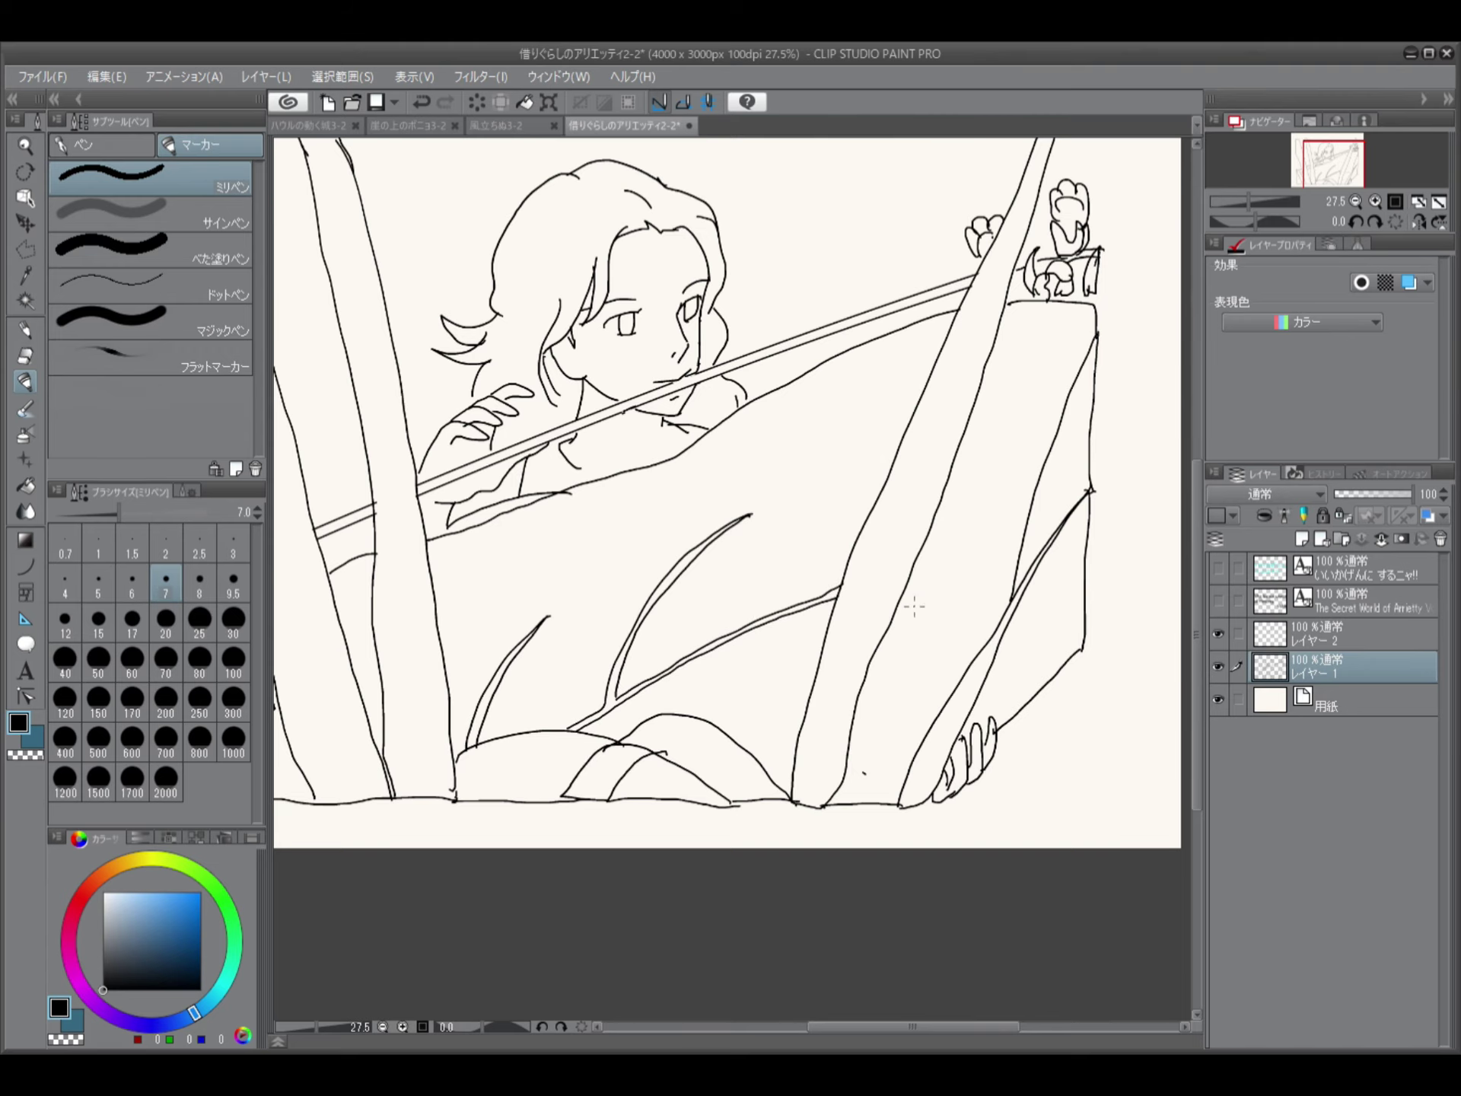
pyautogui.moveTo(1062, 613); pyautogui.dragTo(1084, 615)
pyautogui.moveTo(920, 552); pyautogui.dragTo(1028, 519)
pyautogui.scroll(-2, 1012, 493)
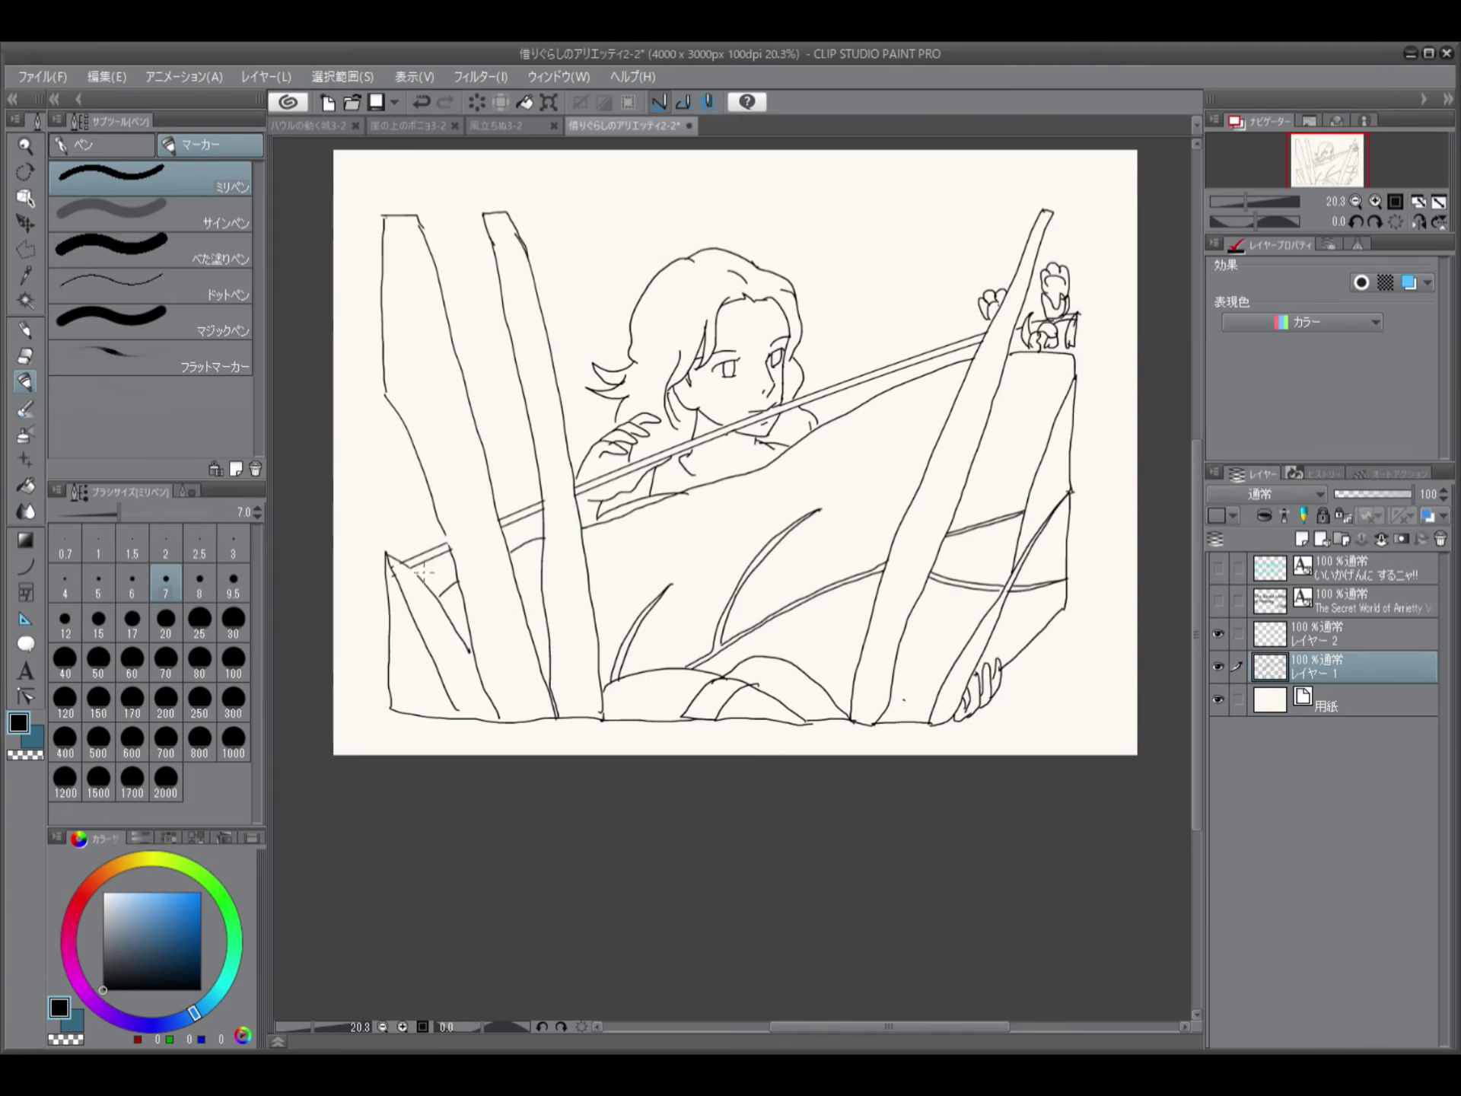
pyautogui.scroll(2, 535, 396)
pyautogui.press('e')
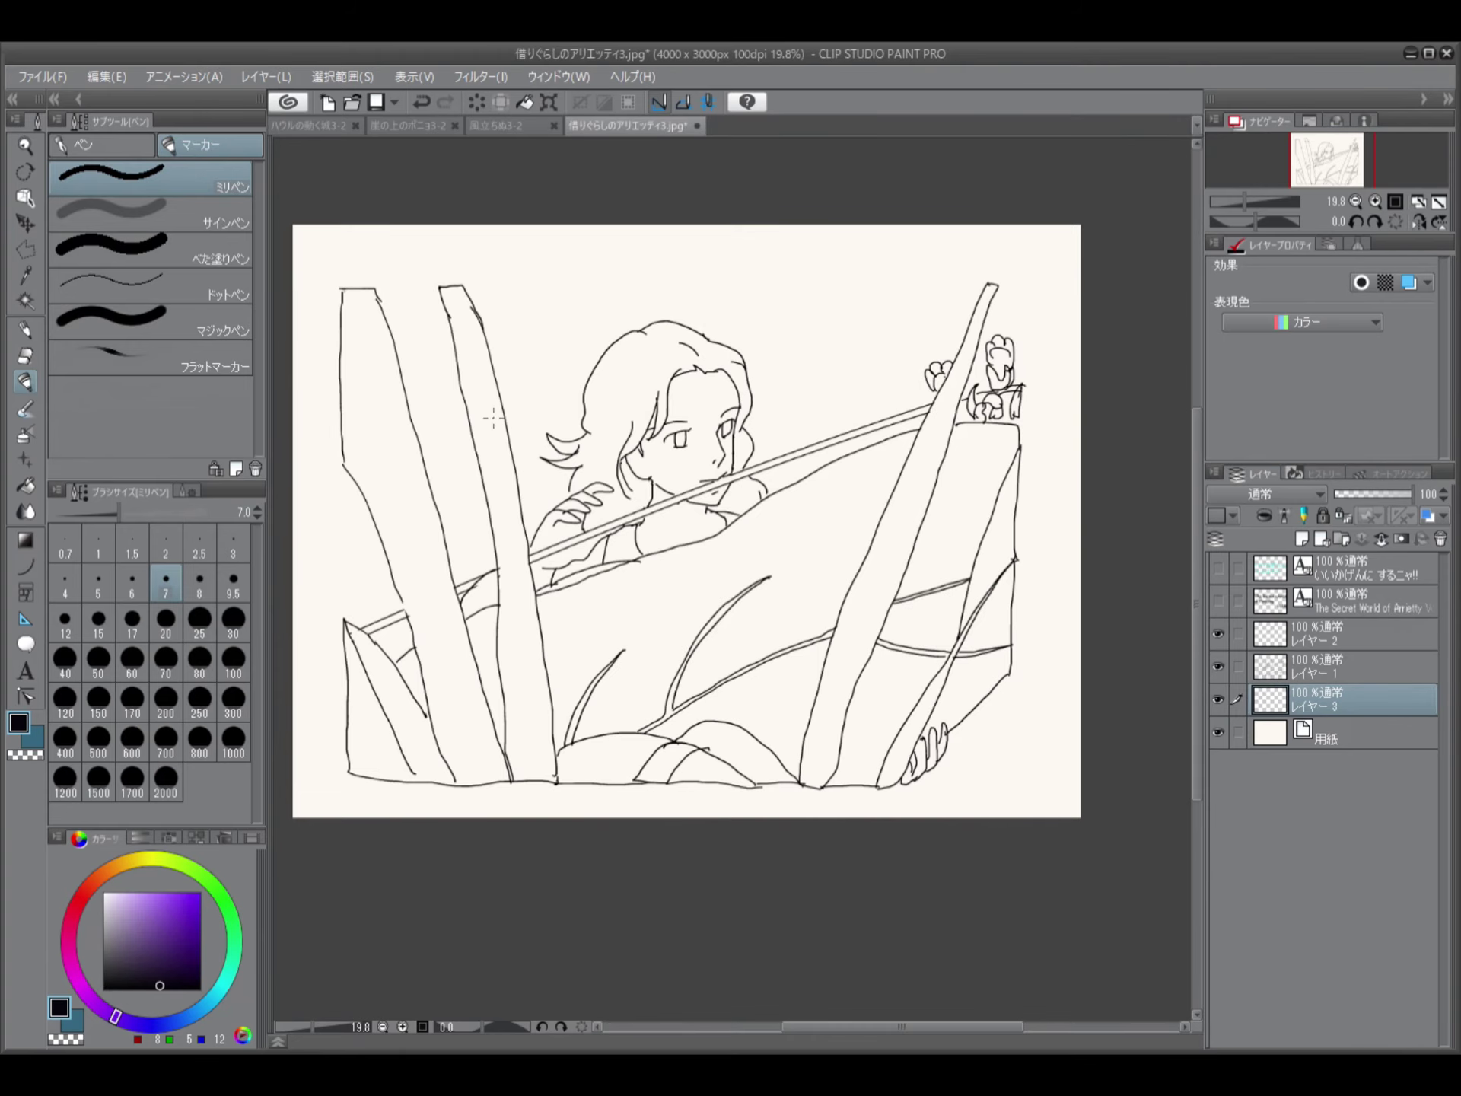
# Fill the left grass blades and the lower-left leaf with black on レイヤー 3
pyautogui.press('g')
pyautogui.click(495, 533)
pyautogui.click(403, 533)
pyautogui.click(384, 765)
pyautogui.hotkey('ctrl', 'z')
pyautogui.scroll(-1, 573, 708)
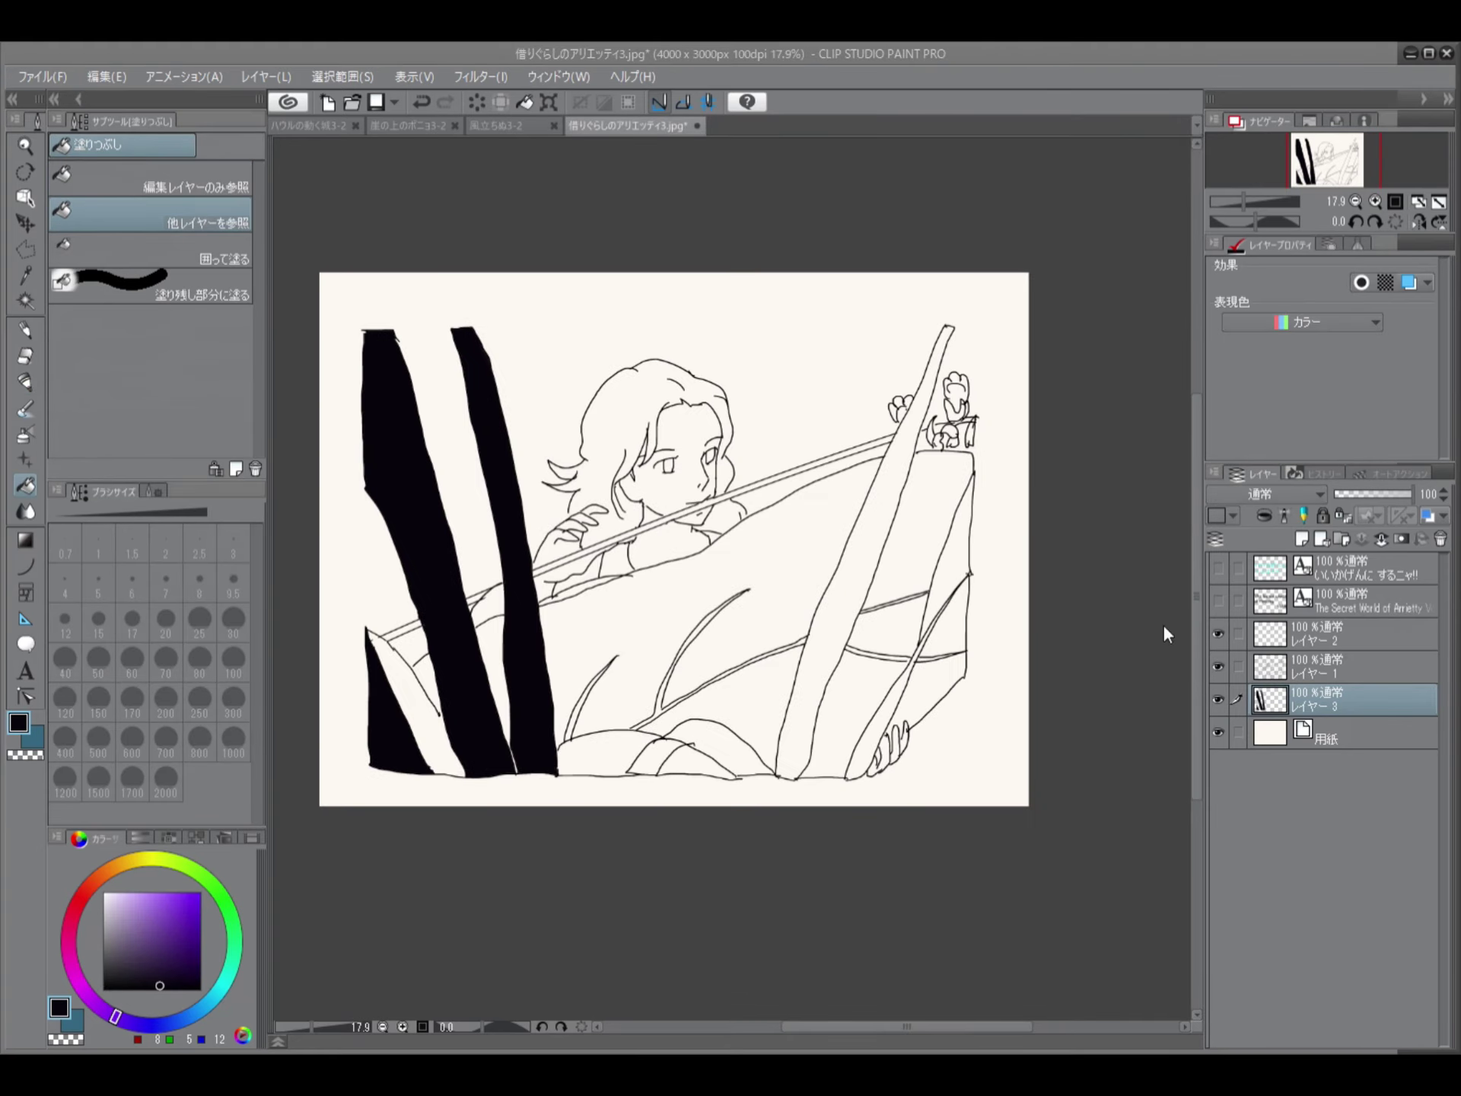
# Fill the small leaves behind the left blades with dark green and the large leaf's main area with bright green
pyautogui.click(158, 927)
pyautogui.click(495, 685)
pyautogui.click(426, 685)
pyautogui.click(719, 613)
pyautogui.scroll(-1, 799, 518)
pyautogui.scroll(1, 799, 518)
# Fill the large leaf's veins with a dull olive green
pyautogui.click(137, 950)
pyautogui.scroll(3, 838, 609)
pyautogui.click(685, 602)
pyautogui.click(586, 700)
pyautogui.click(1082, 574)
pyautogui.scroll(-1, 1082, 573)
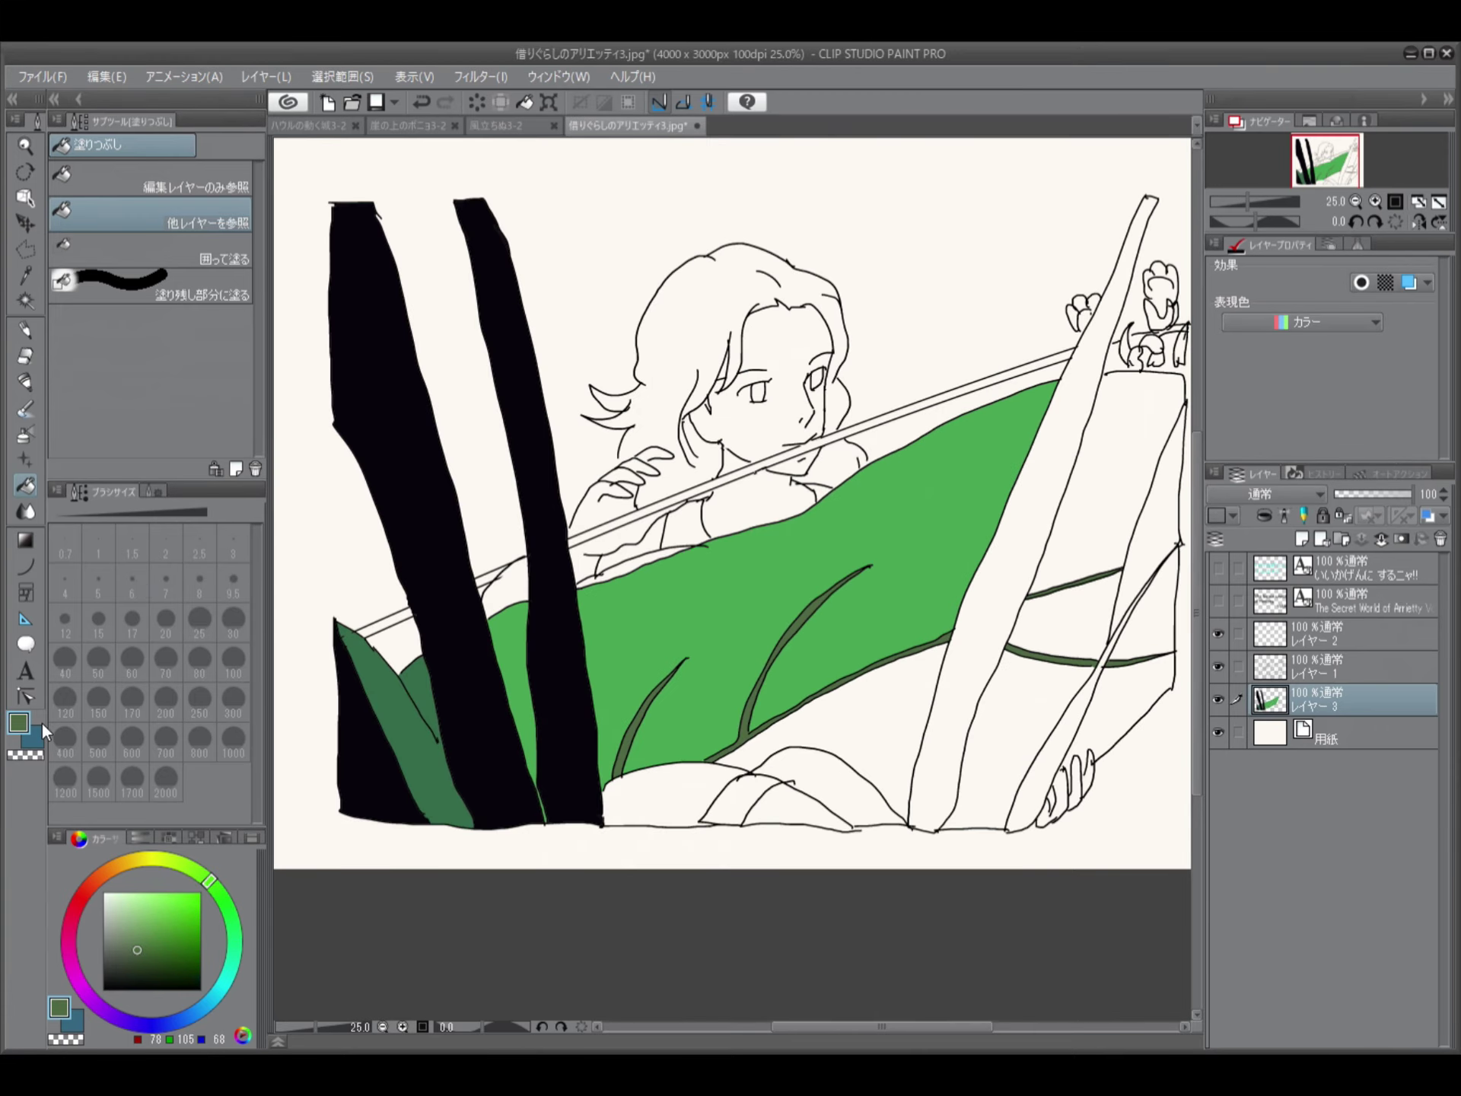
# Fill the right blades and ground leaves with dark teal, black and dark green, and the remaining large-leaf sections with bright green
pyautogui.keyDown('alt'); pyautogui.click(936, 586); pyautogui.keyUp('alt')
pyautogui.click(1081, 533)
pyautogui.scroll(-1, 1081, 532)
pyautogui.click(1012, 533)
pyautogui.click(822, 792)
pyautogui.click(1107, 579)
pyautogui.click(1042, 708)
pyautogui.click(761, 796)
pyautogui.moveTo(936, 692); pyautogui.dragTo(907, 700)
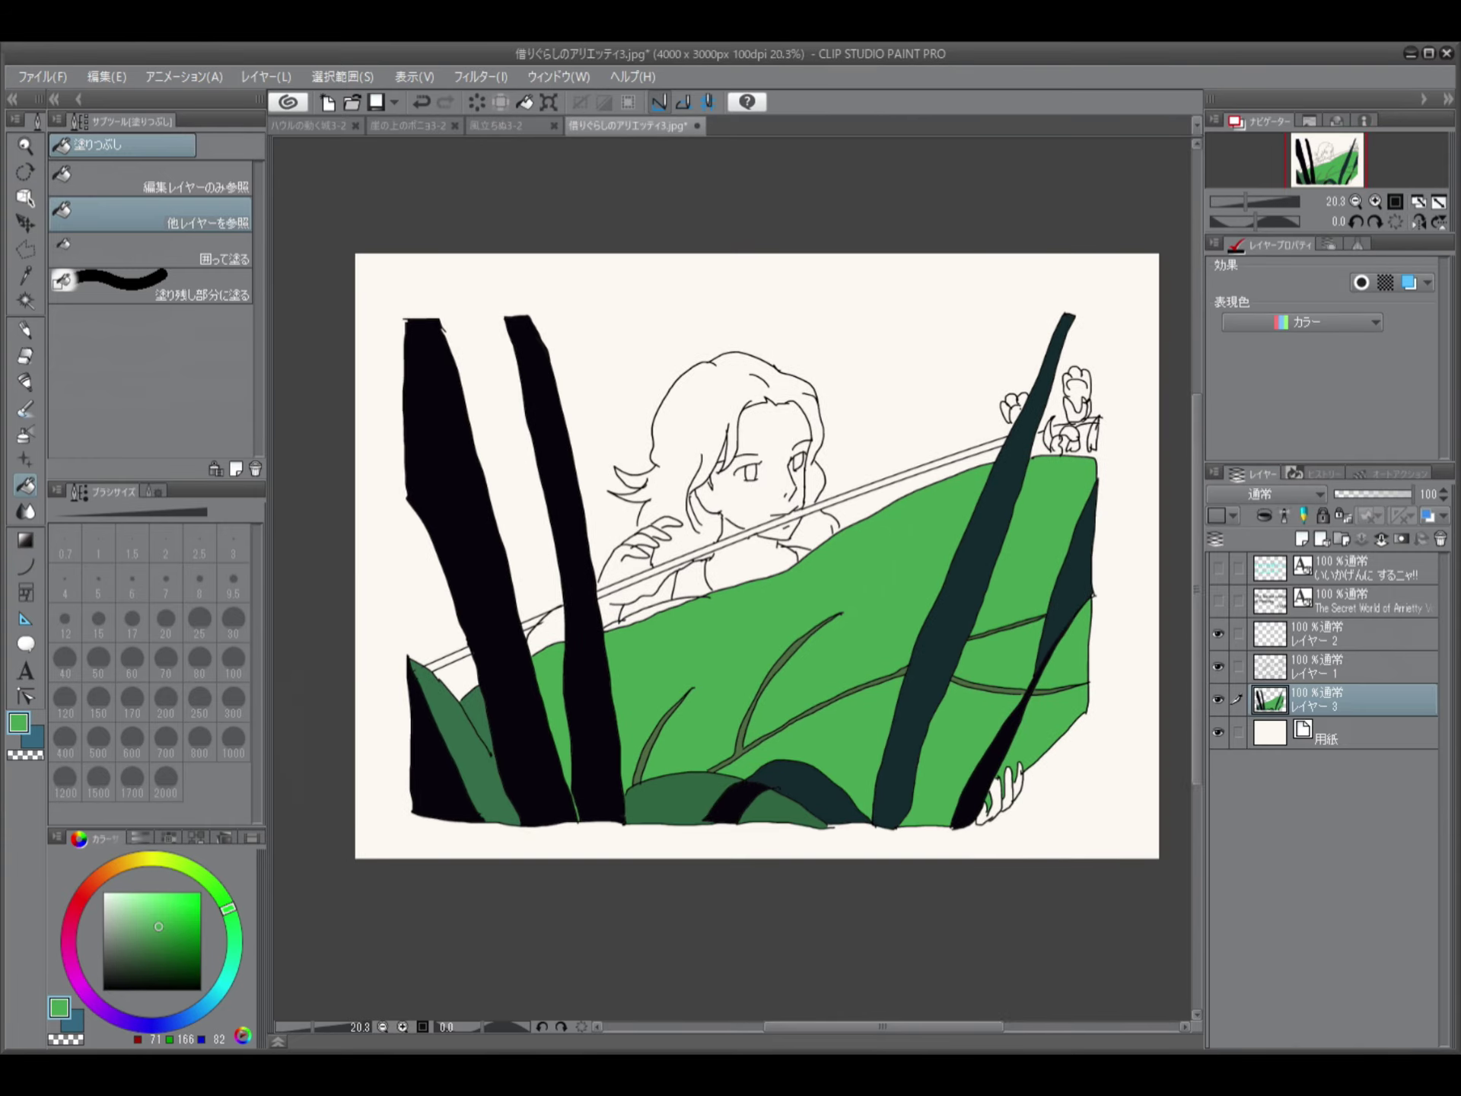
# Fill the strips along the large leaf's upper left edge with crimson and the diagonal stem with pink
pyautogui.click(70, 919)
pyautogui.click(177, 928)
pyautogui.hotkey('ctrl', '+')
pyautogui.click(499, 647)
pyautogui.click(632, 628)
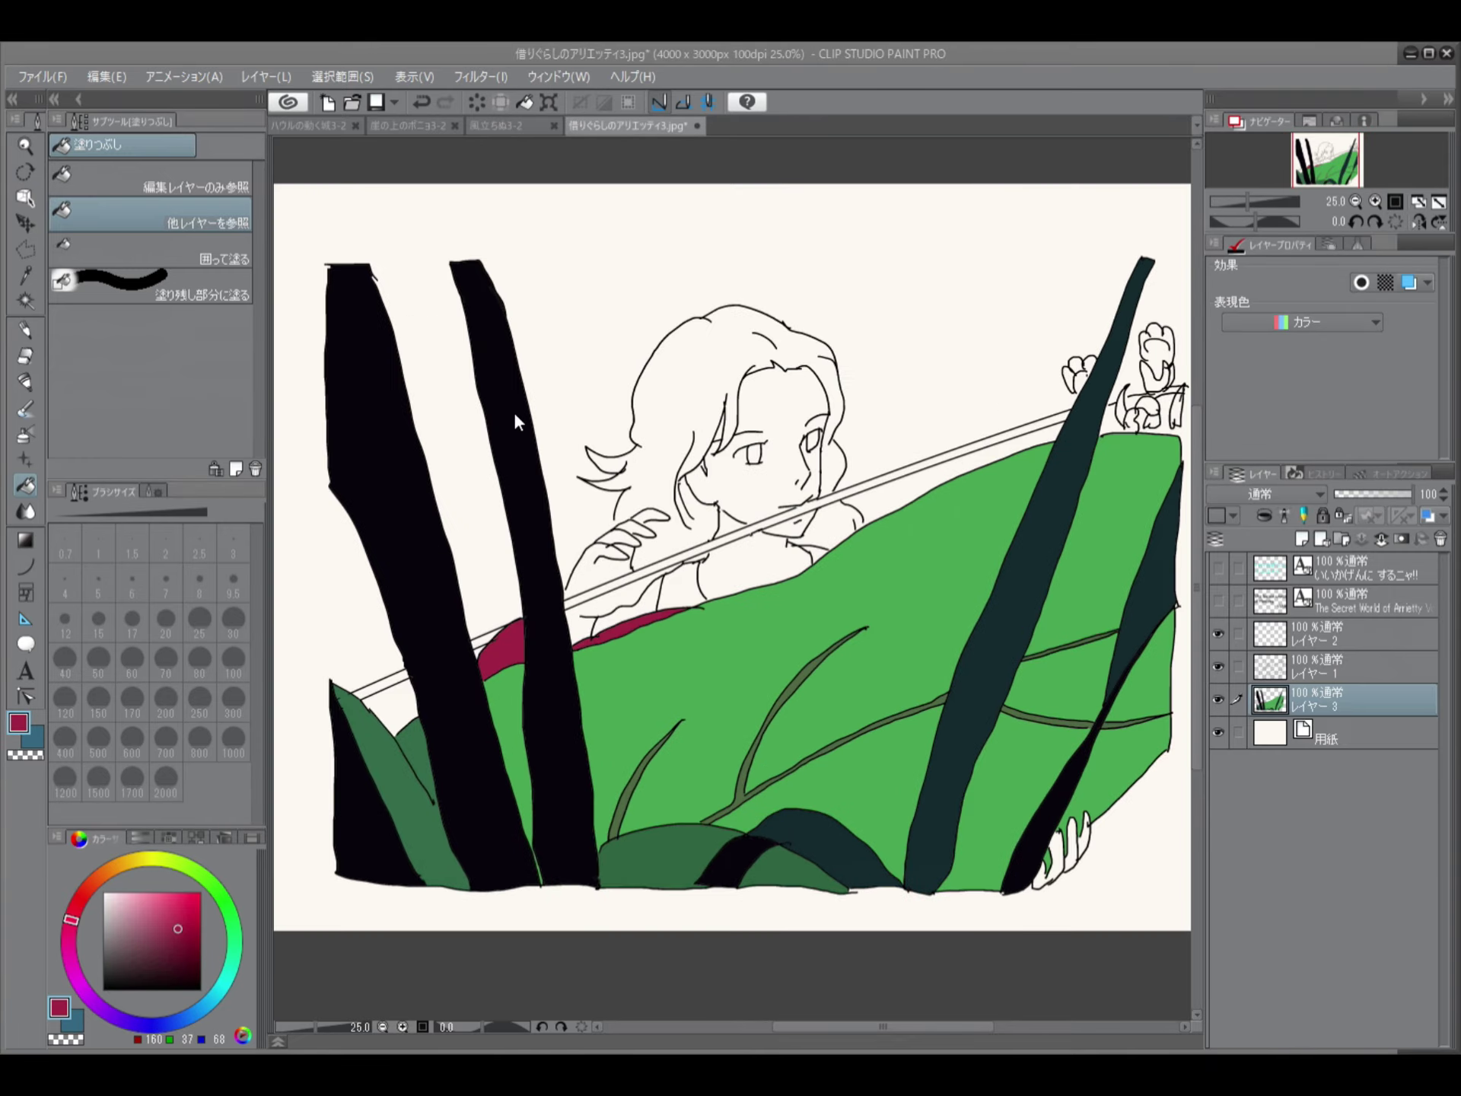
pyautogui.moveTo(366, 687); pyautogui.dragTo(1062, 415)
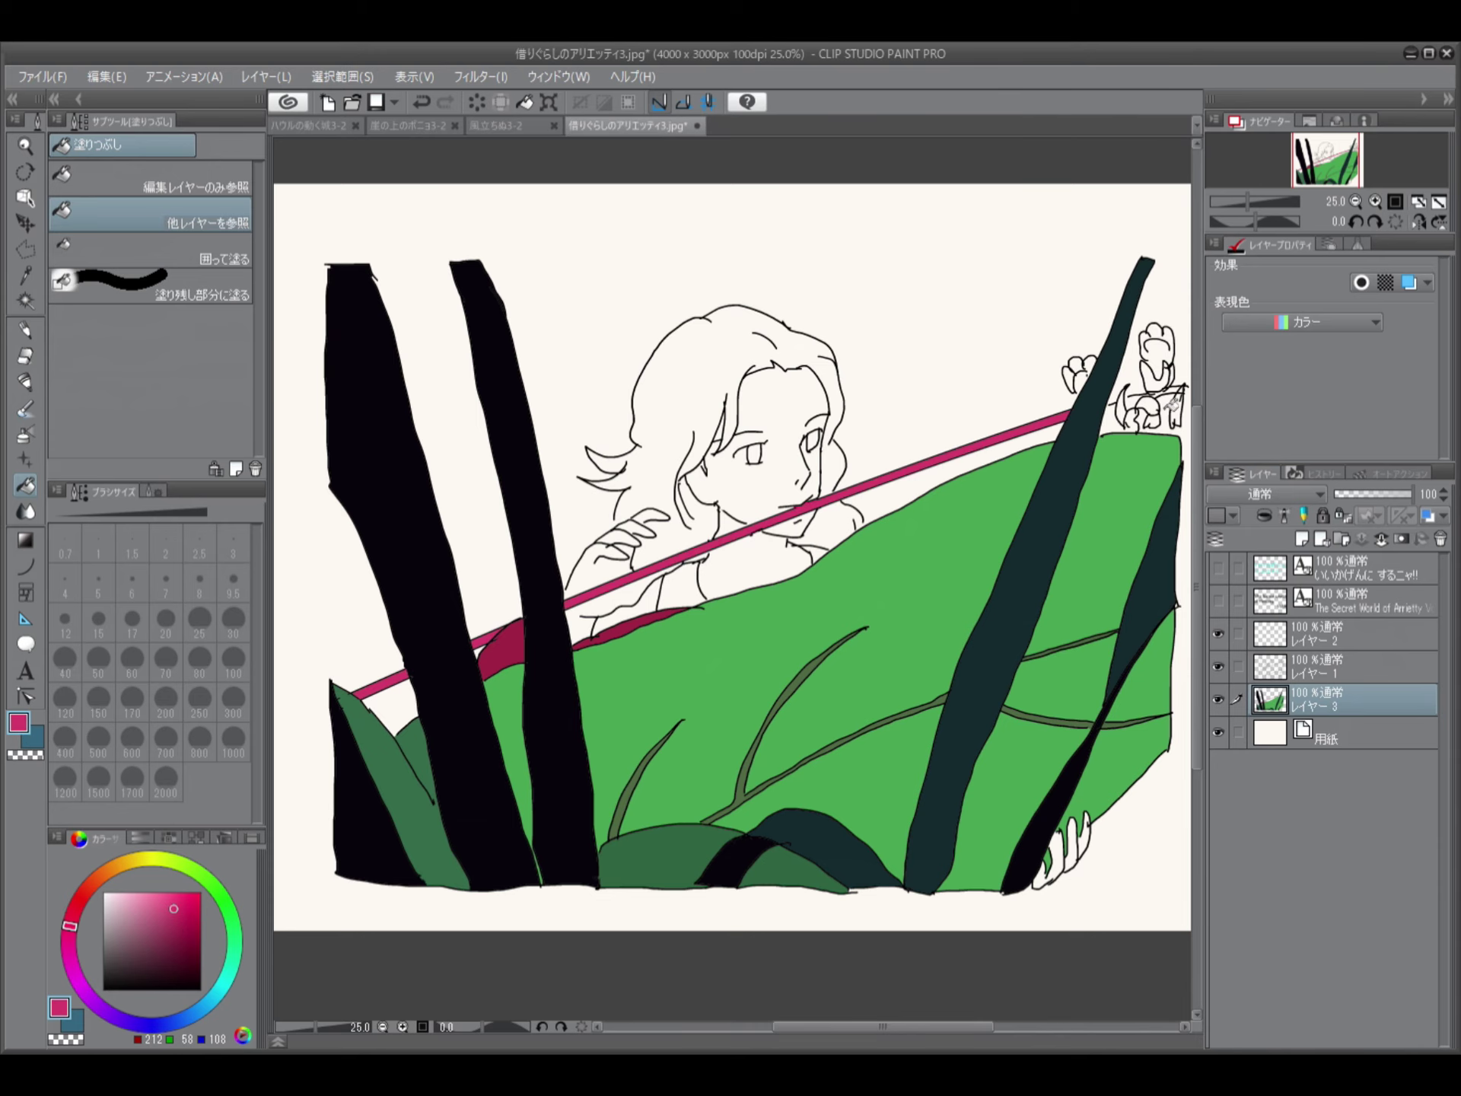
# Fill the girl's face, neck, hand and arm with pale pink
pyautogui.scroll(1, 888, 672)
pyautogui.press('u')
pyautogui.keyDown('alt'); pyautogui.click(440, 654); pyautogui.keyUp('alt')
pyautogui.press('p')
pyautogui.scroll(-2, 790, 750)
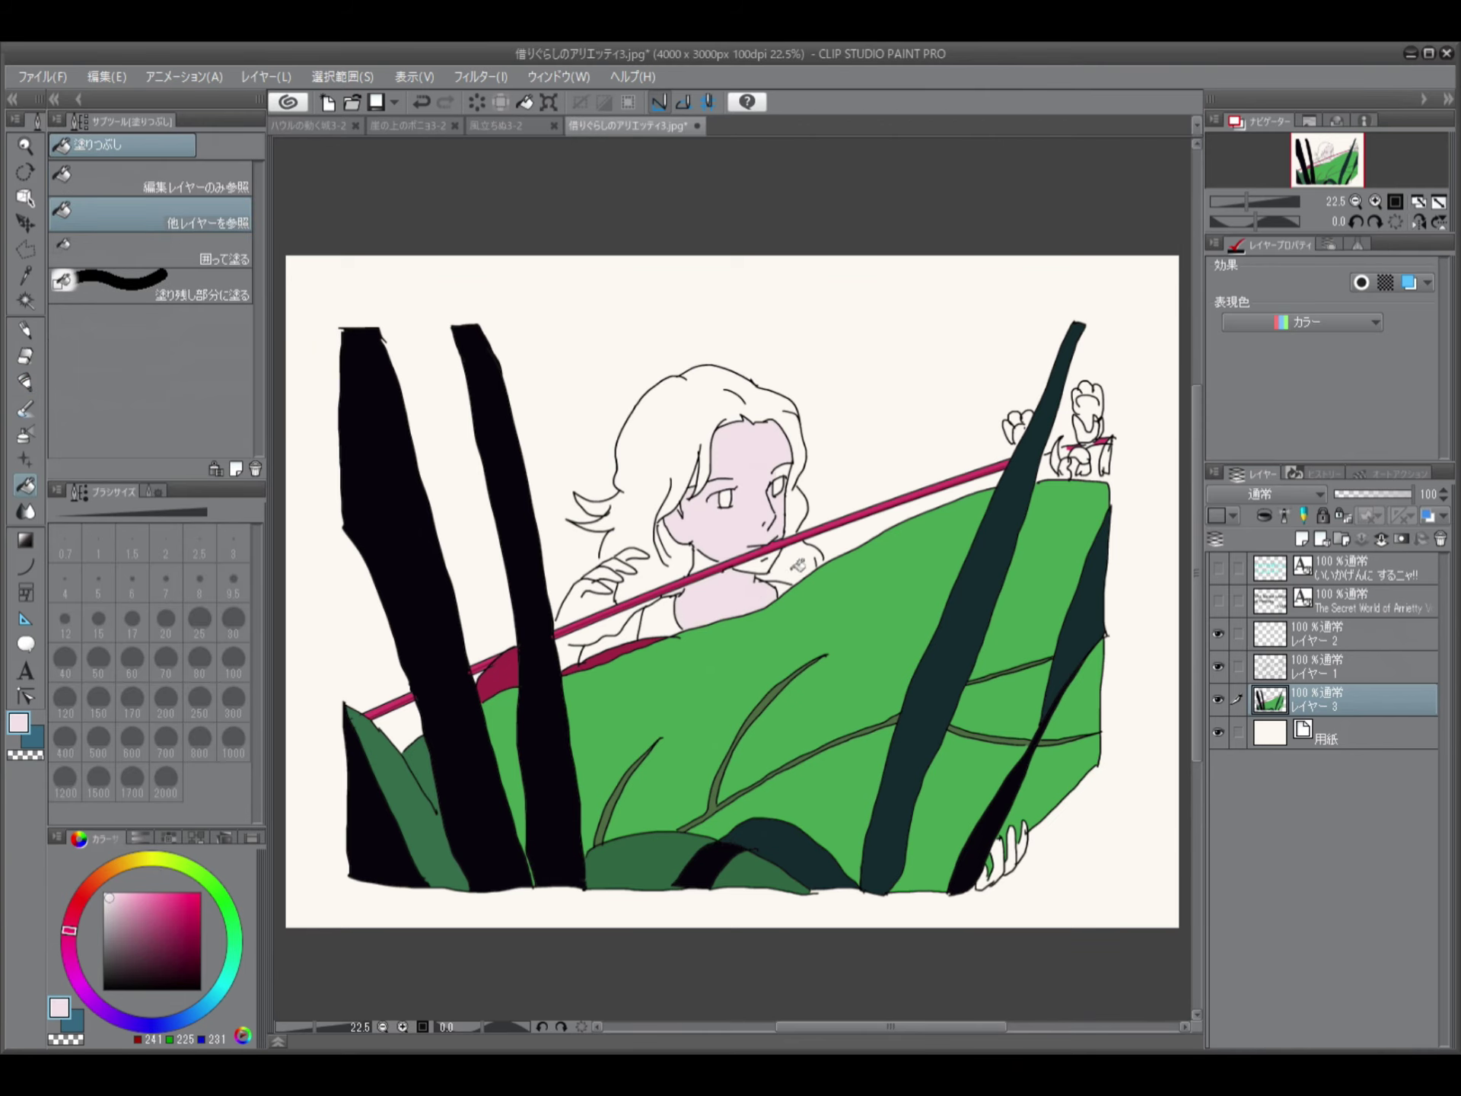
pyautogui.click(612, 590)
pyautogui.click(601, 643)
# Select レイヤー 1 and fill the girl's hair with red
pyautogui.click(1325, 667)
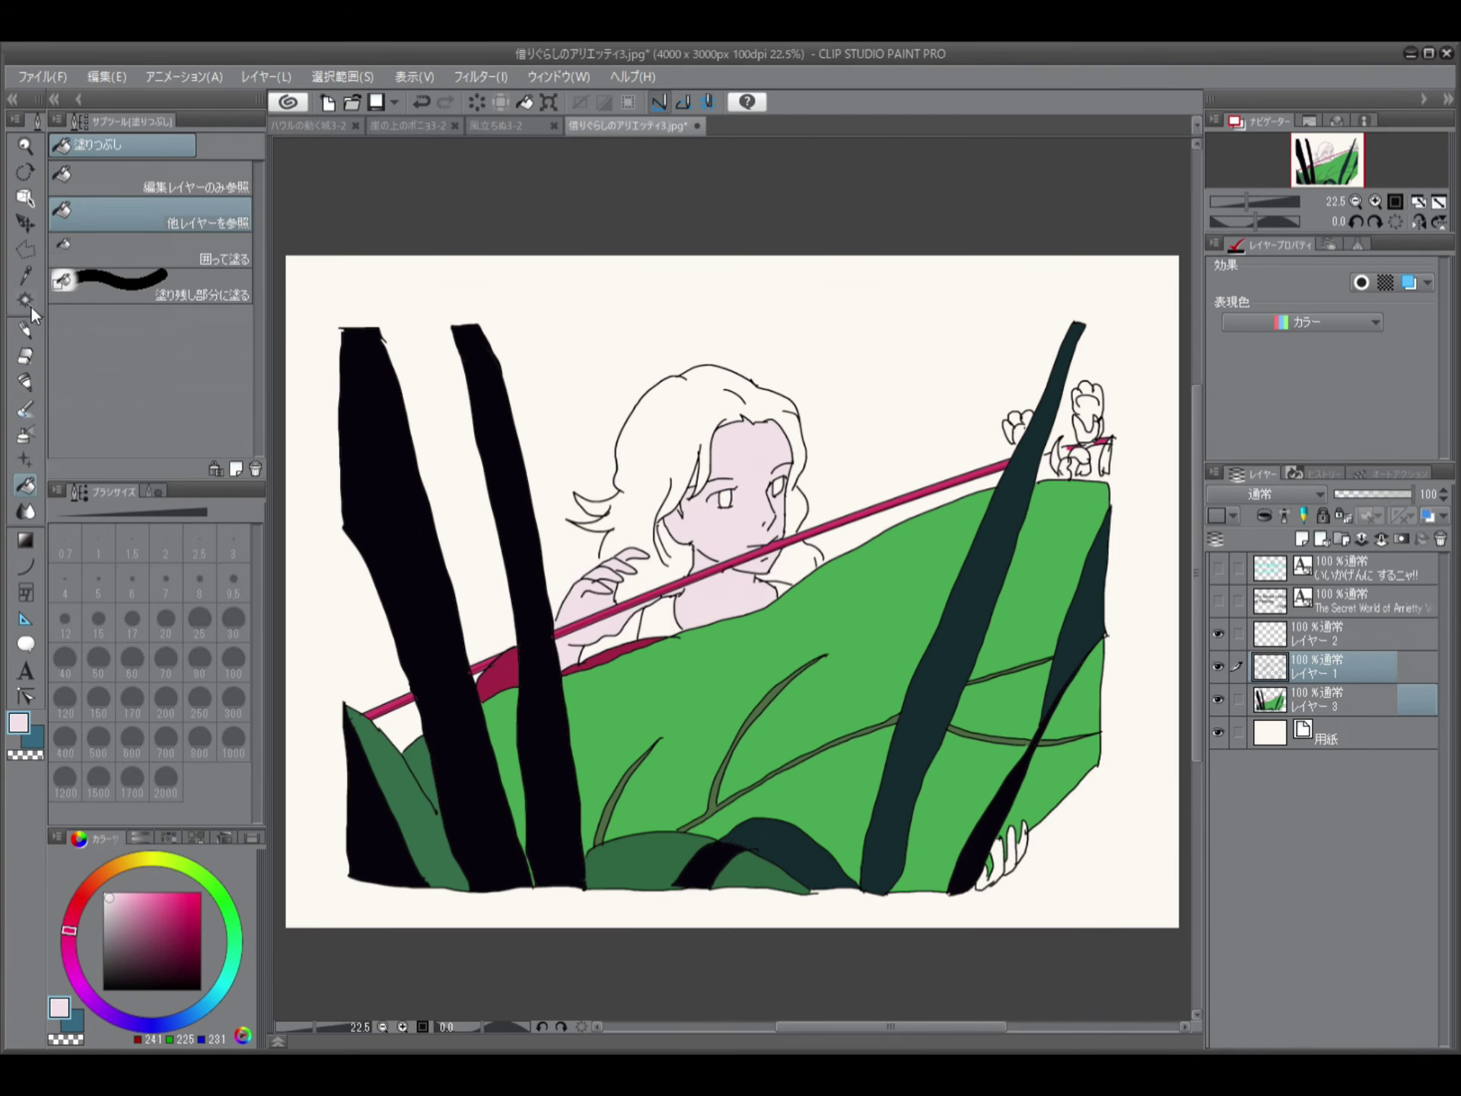
pyautogui.press('p')
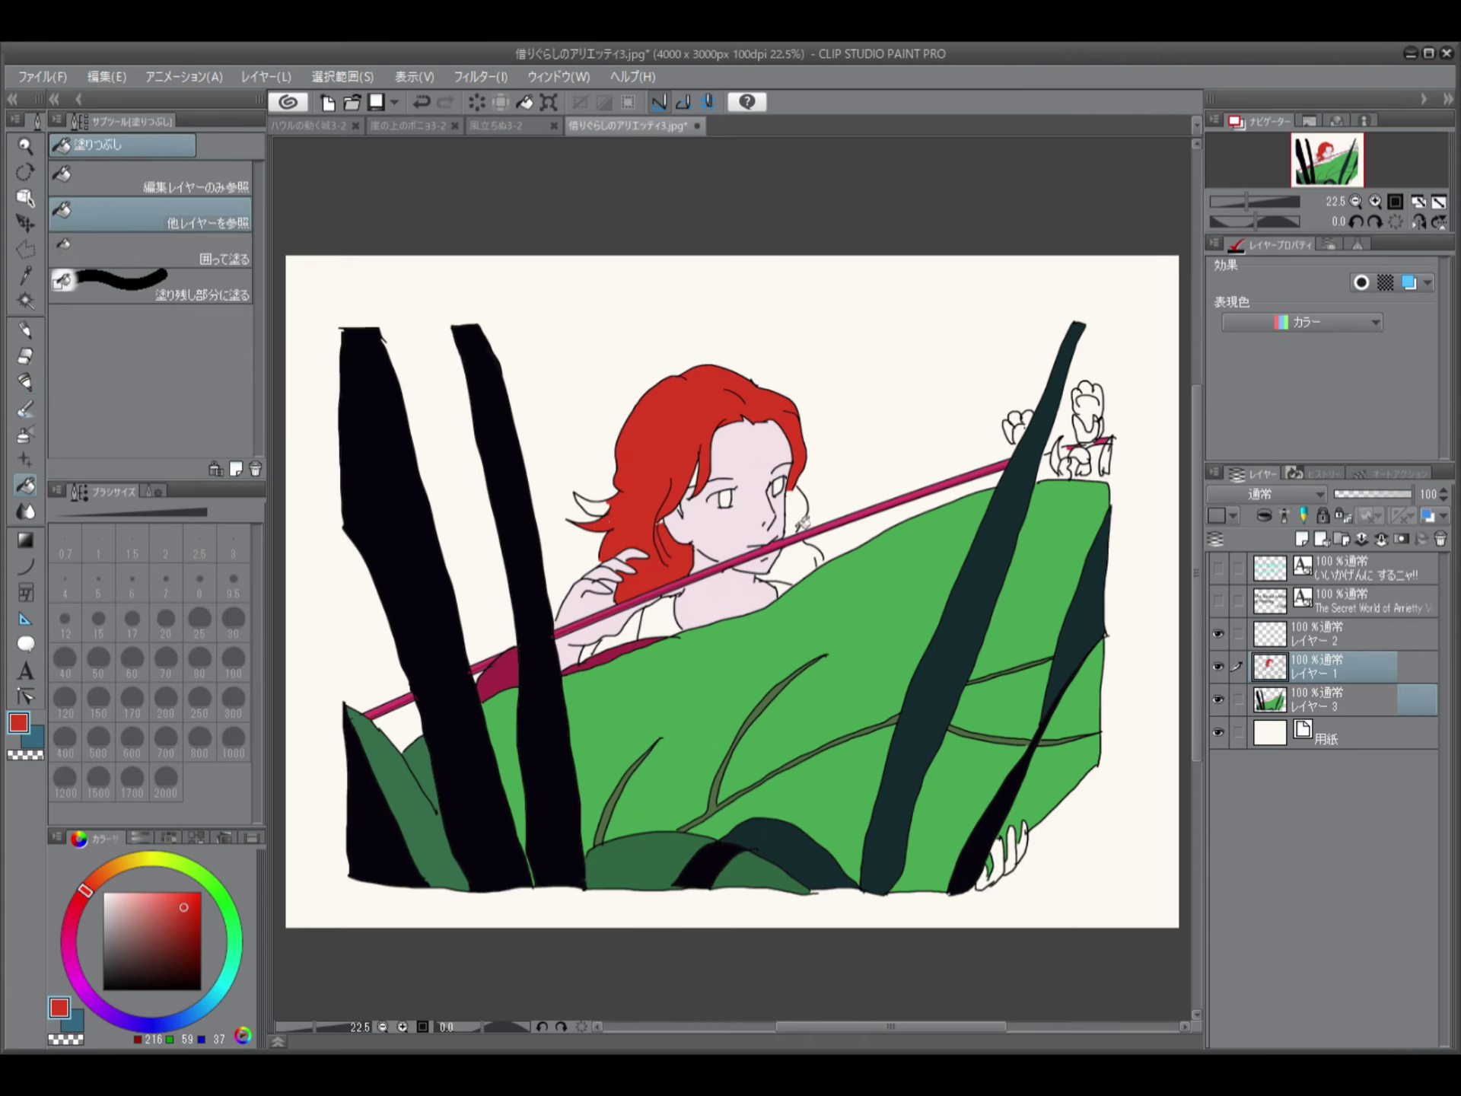
pyautogui.scroll(-1, 764, 603)
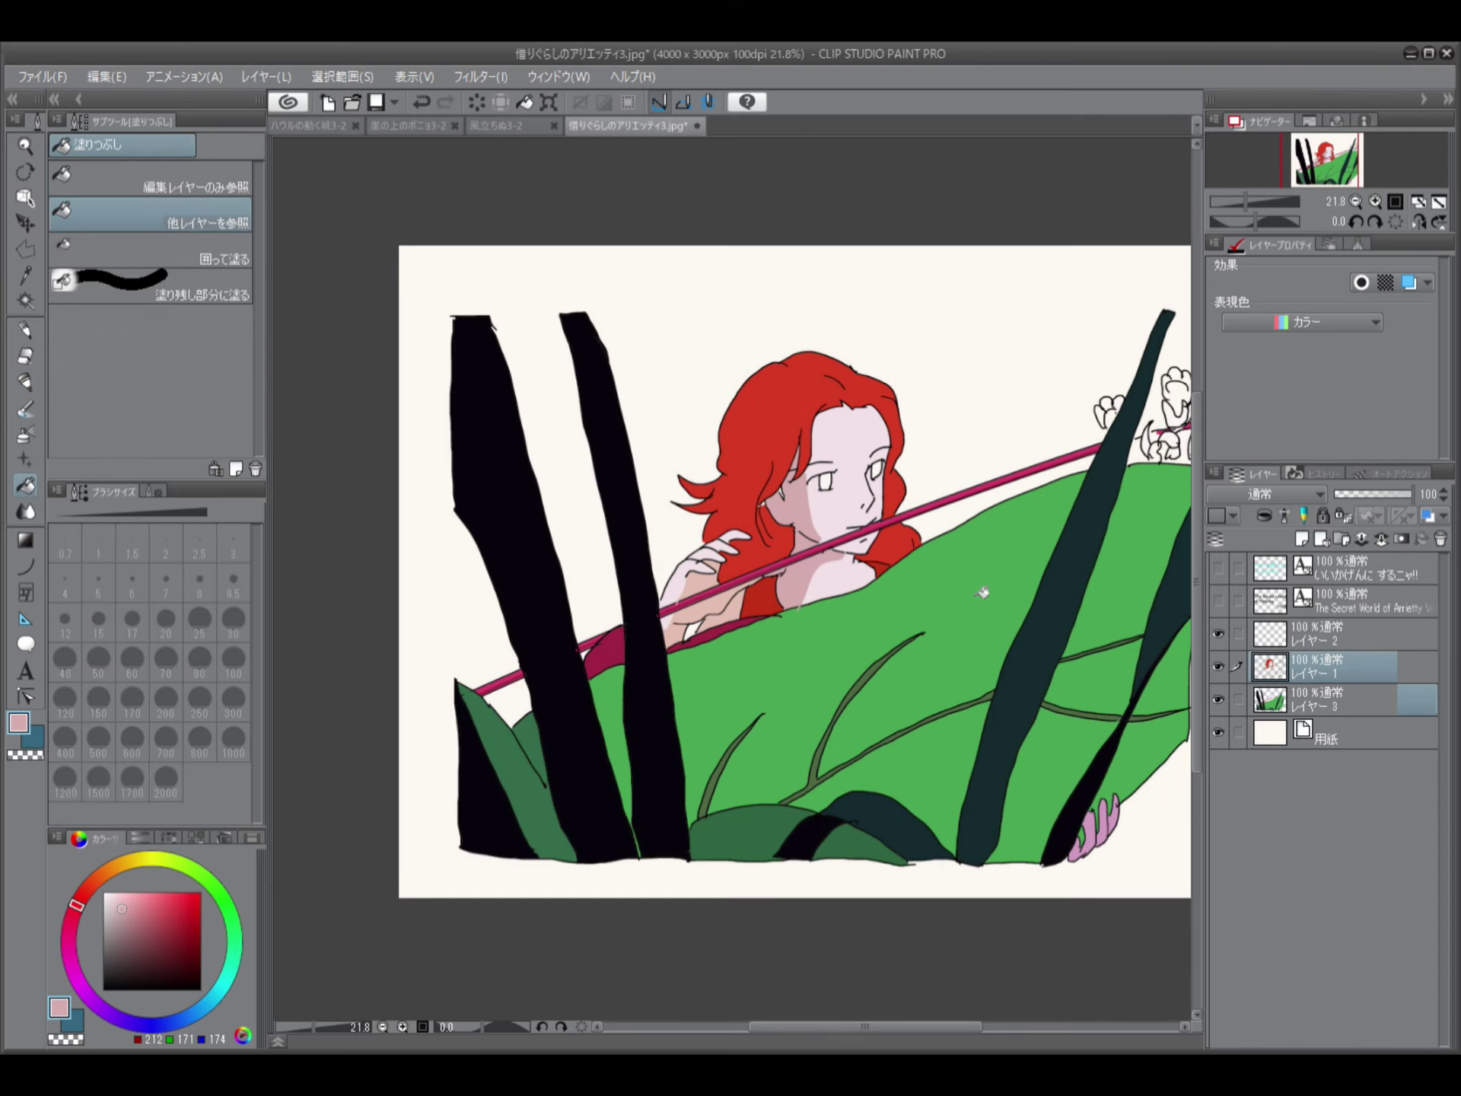
# Shade the shadowed side of the girl's hair with dark red and set the marker pen size to 15
pyautogui.moveTo(742, 347); pyautogui.dragTo(723, 454)
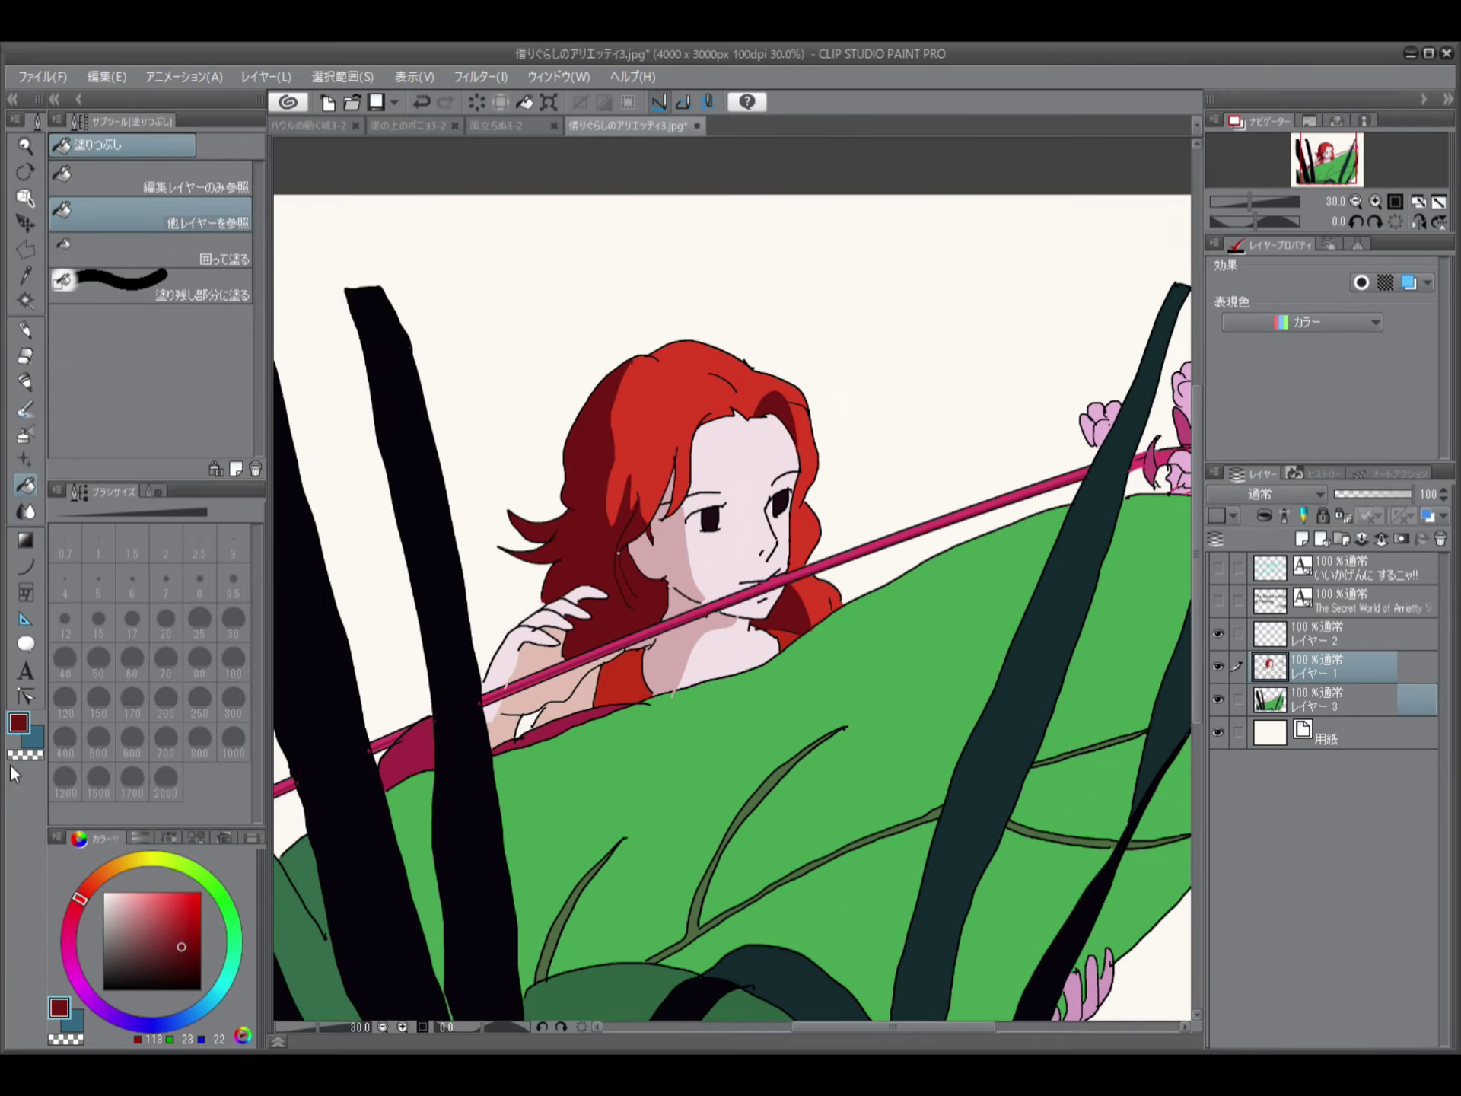
pyautogui.click(25, 383)
pyautogui.click(98, 623)
pyautogui.hotkey('ctrl', '0')
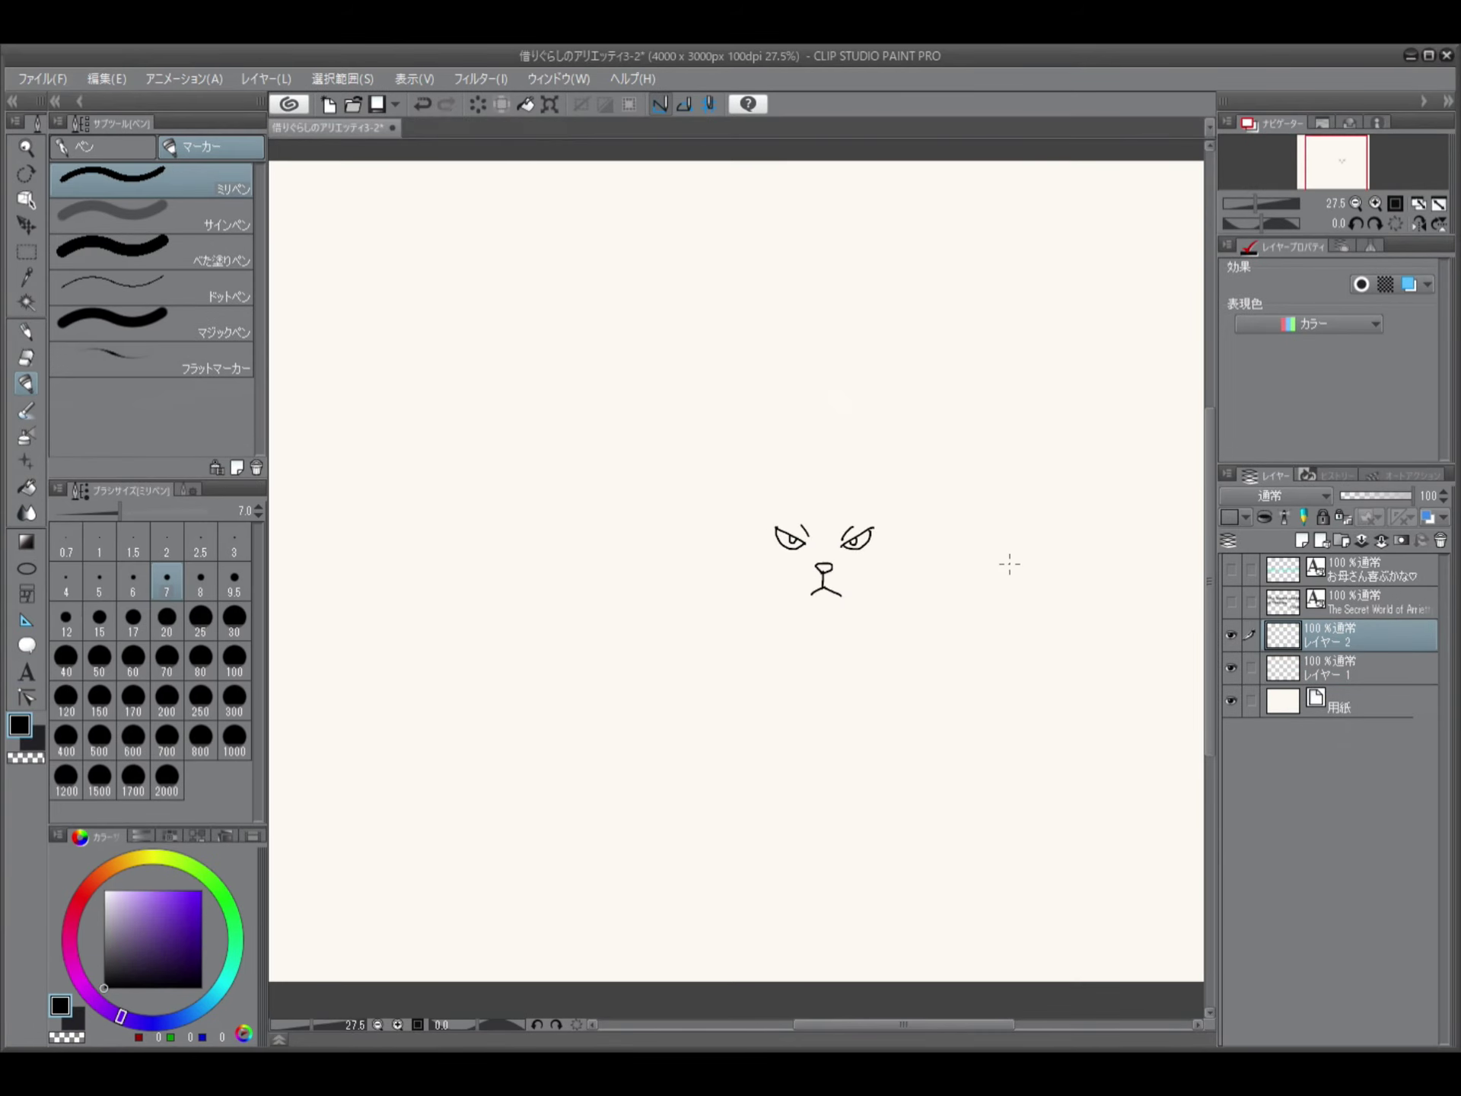
# Draw the cat's head outline and ears around its face on レイヤー 1
pyautogui.scroll(-2, 1010, 564)
pyautogui.hotkey('alt', '[')
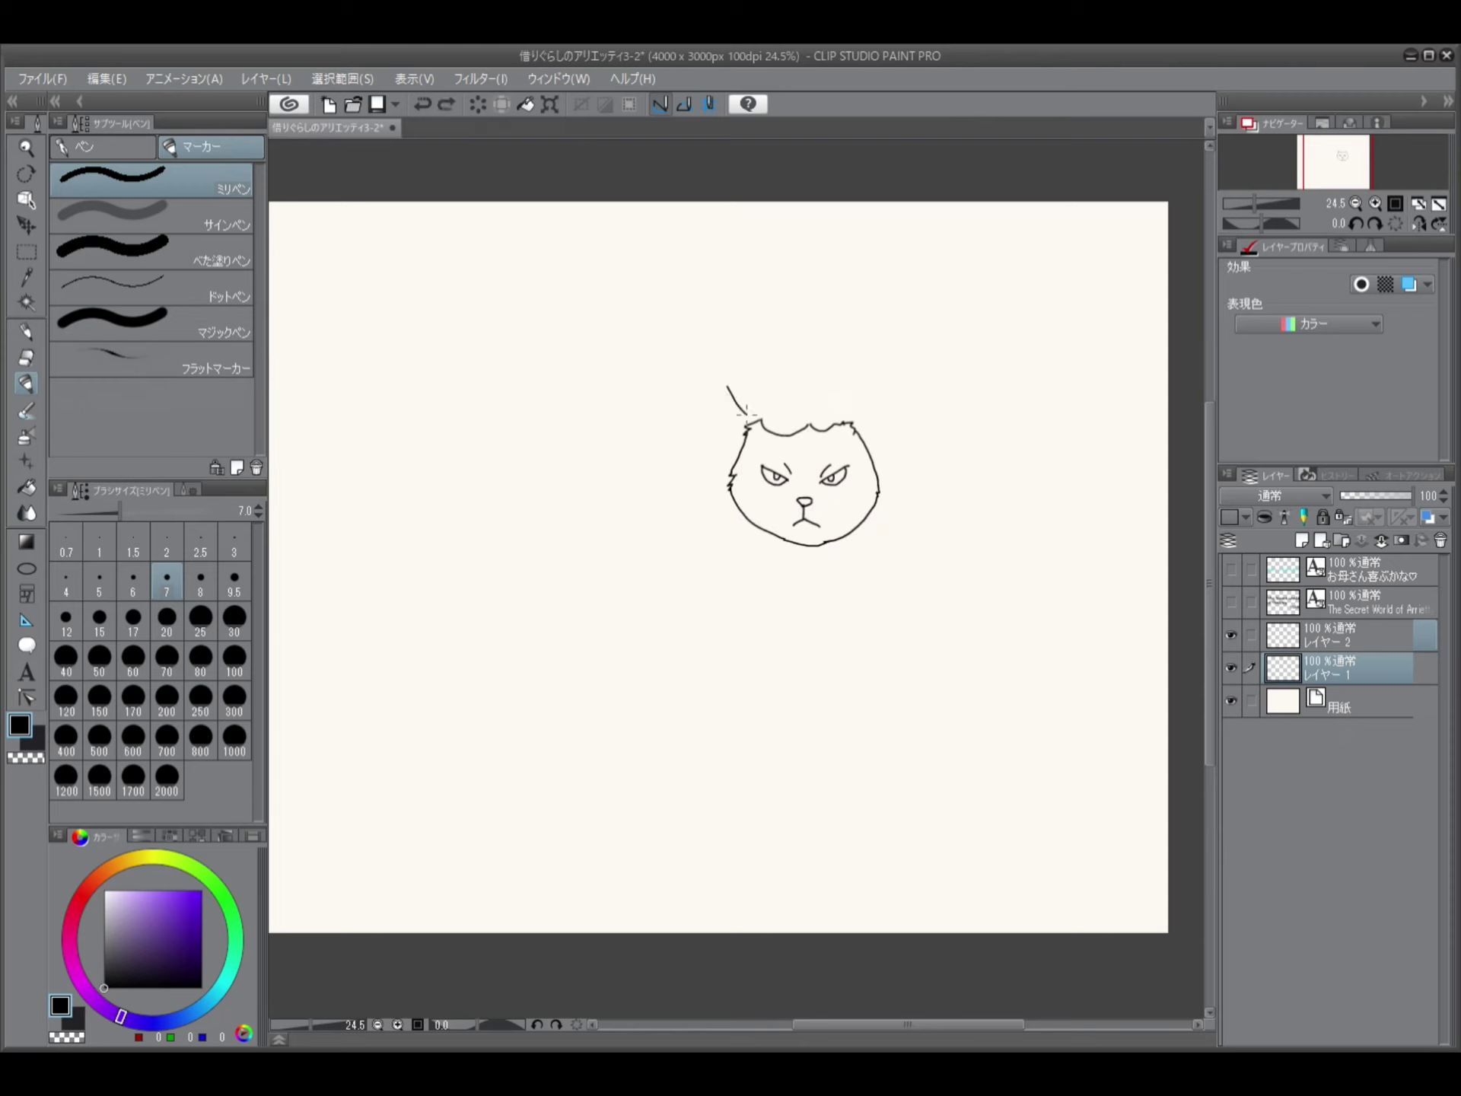
pyautogui.moveTo(730, 403)
pyautogui.mouseDown()
pyautogui.moveTo(808, 393)
pyautogui.moveTo(867, 455)
pyautogui.mouseUp()
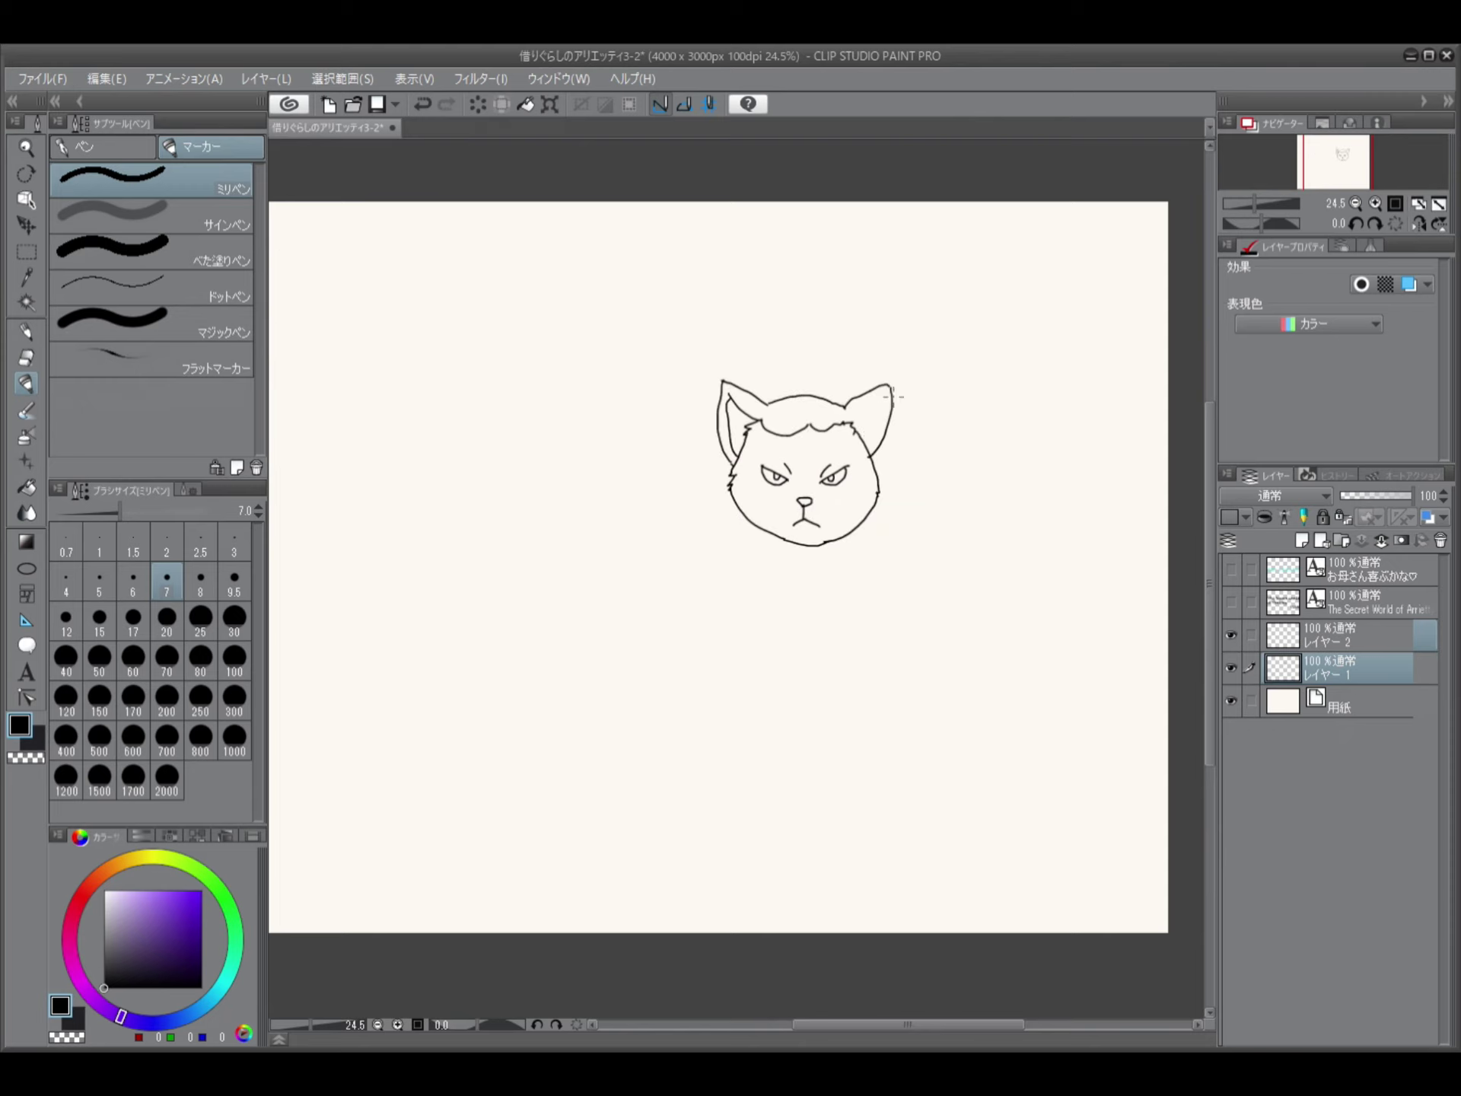
# Draw the cat's inner ear, body side, chest fur and front legs with the raised paw
pyautogui.moveTo(892, 388)
pyautogui.mouseDown()
pyautogui.moveTo(868, 605)
pyautogui.moveTo(905, 553)
pyautogui.moveTo(798, 675)
pyautogui.mouseUp()
pyautogui.moveTo(725, 551); pyautogui.dragTo(779, 671)
pyautogui.hotkey('ctrl', 'z')
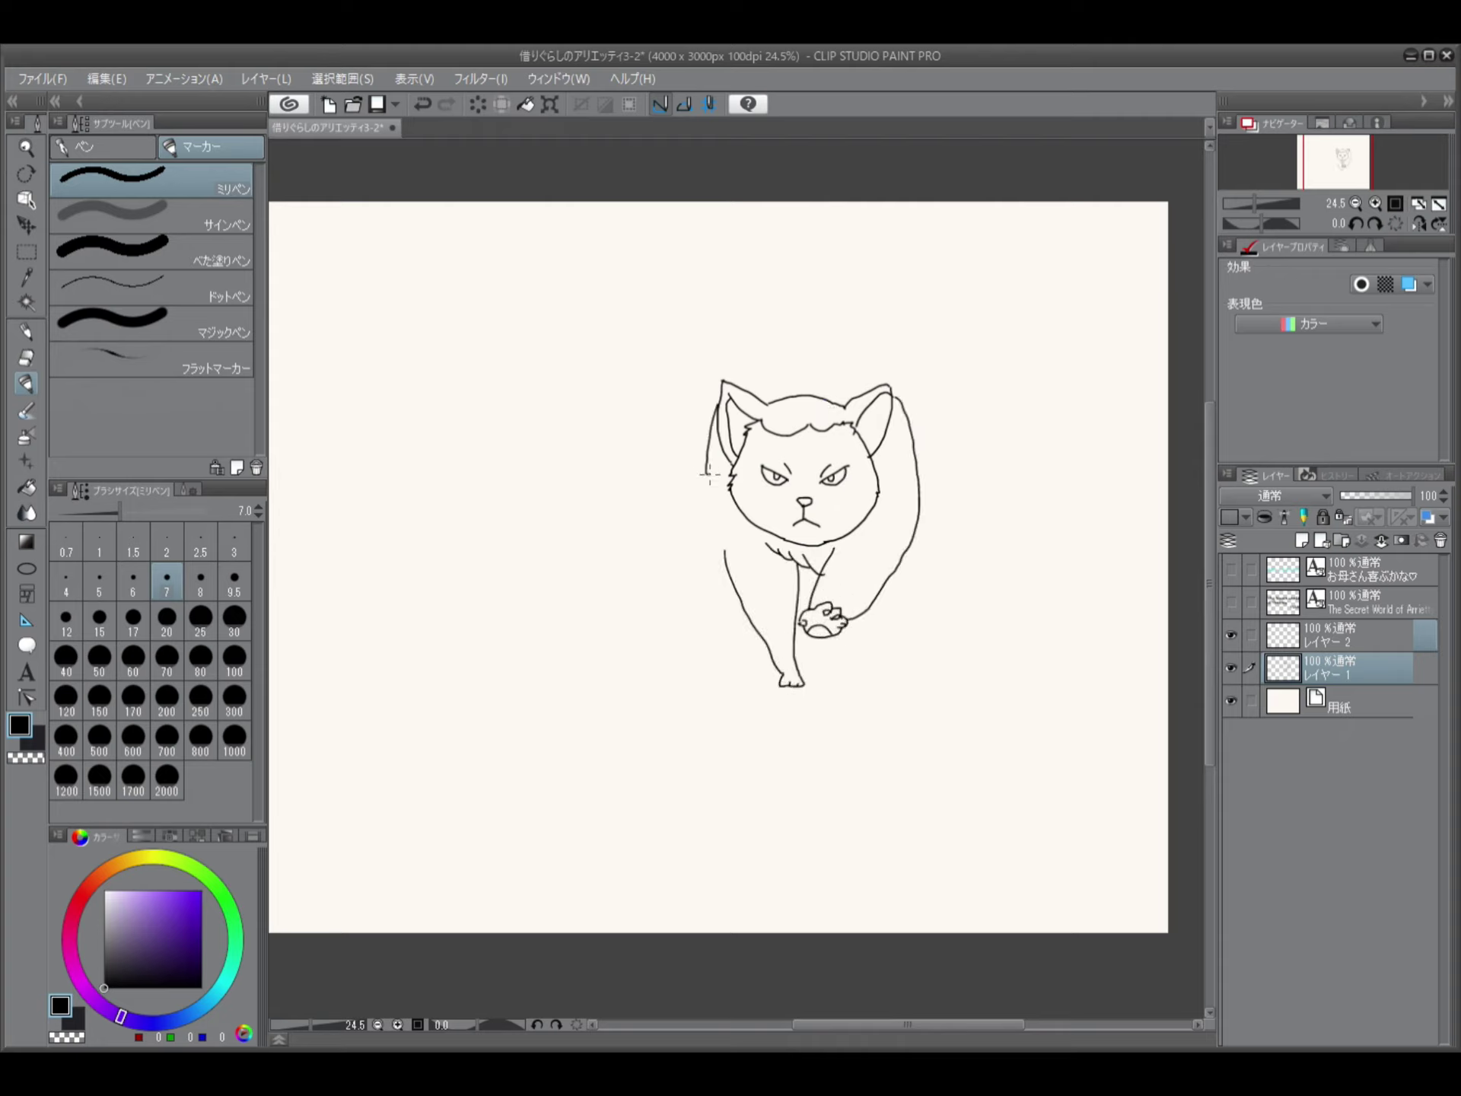
# Draw the cat's rounded back, tail and rear paw to finish its body outline
pyautogui.moveTo(724, 384)
pyautogui.mouseDown()
pyautogui.moveTo(800, 327)
pyautogui.moveTo(870, 366)
pyautogui.mouseUp()
pyautogui.moveTo(783, 347); pyautogui.dragTo(851, 335)
pyautogui.moveTo(866, 338); pyautogui.dragTo(891, 390)
pyautogui.scroll(-2, 998, 641)
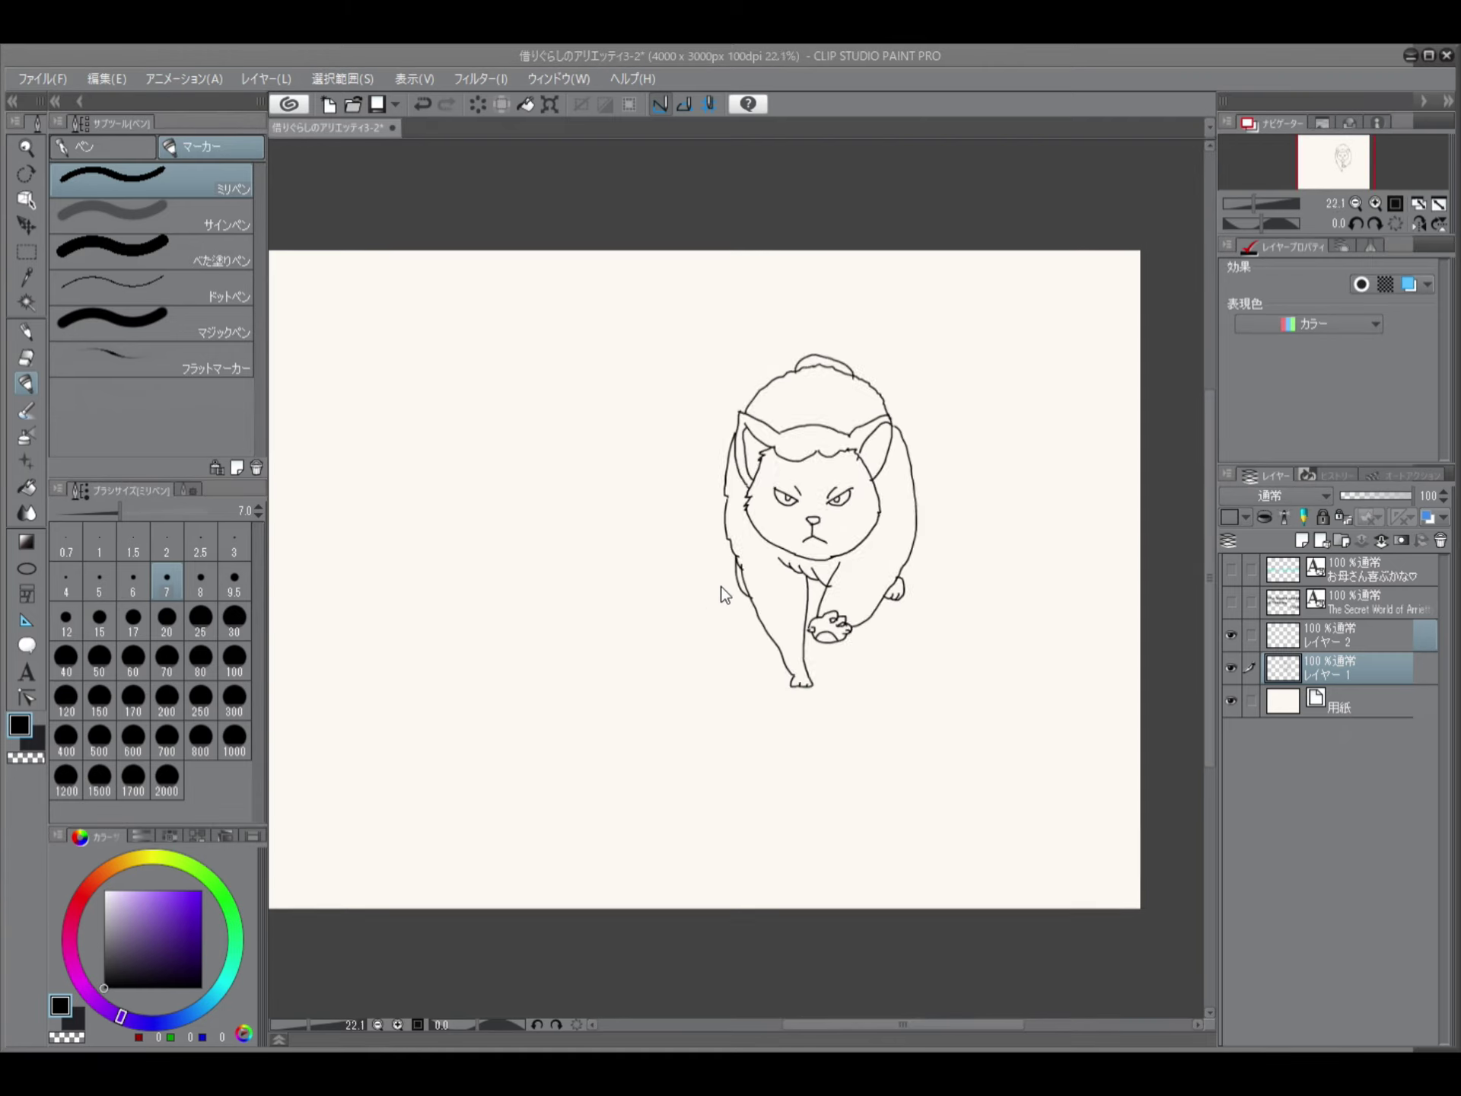
# Add a new layer and draw the ground line, the long grass blades and the large plant left of the cat
pyautogui.hotkey('ctrl', 'shift', 'n')
pyautogui.moveTo(540, 675); pyautogui.dragTo(1003, 679)
pyautogui.moveTo(903, 814)
pyautogui.mouseDown()
pyautogui.moveTo(1073, 545)
pyautogui.moveTo(928, 813)
pyautogui.mouseUp()
pyautogui.moveTo(858, 668); pyautogui.dragTo(886, 809)
pyautogui.moveTo(803, 616); pyautogui.dragTo(780, 797)
pyautogui.moveTo(572, 563); pyautogui.dragTo(776, 795)
pyautogui.moveTo(642, 591); pyautogui.dragTo(781, 799)
pyautogui.moveTo(409, 555)
pyautogui.mouseDown()
pyautogui.moveTo(522, 533)
pyautogui.moveTo(669, 789)
pyautogui.mouseUp()
pyautogui.moveTo(509, 401)
pyautogui.mouseDown()
pyautogui.moveTo(618, 514)
pyautogui.moveTo(670, 788)
pyautogui.mouseUp()
# Draw the rectangular frame around the scene, the vertical wall edge behind the cat and the lower-right plants
pyautogui.moveTo(533, 814); pyautogui.dragTo(533, 822)
pyautogui.moveTo(409, 585); pyautogui.dragTo(402, 588)
pyautogui.moveTo(389, 349)
pyautogui.mouseDown()
pyautogui.moveTo(598, 346)
pyautogui.moveTo(827, 389)
pyautogui.moveTo(406, 554)
pyautogui.moveTo(792, 826)
pyautogui.moveTo(1073, 822)
pyautogui.mouseUp()
pyautogui.moveTo(827, 350)
pyautogui.mouseDown()
pyautogui.moveTo(1074, 677)
pyautogui.moveTo(1007, 819)
pyautogui.moveTo(951, 762)
pyautogui.moveTo(948, 831)
pyautogui.mouseUp()
pyautogui.moveTo(961, 772); pyautogui.dragTo(1070, 782)
# Draw the sloping wall edge leading to the cat and the small leaves along the frame's lower edge
pyautogui.moveTo(638, 510); pyautogui.dragTo(803, 628)
pyautogui.moveTo(664, 823); pyautogui.dragTo(756, 758)
pyautogui.moveTo(749, 783); pyautogui.dragTo(740, 822)
pyautogui.moveTo(678, 700); pyautogui.dragTo(729, 760)
pyautogui.moveTo(720, 784); pyautogui.dragTo(723, 825)
pyautogui.press('e')
# Outline the strip between the brown wall and the vertical edge behind the cat and fill it near-black
pyautogui.click(28, 383)
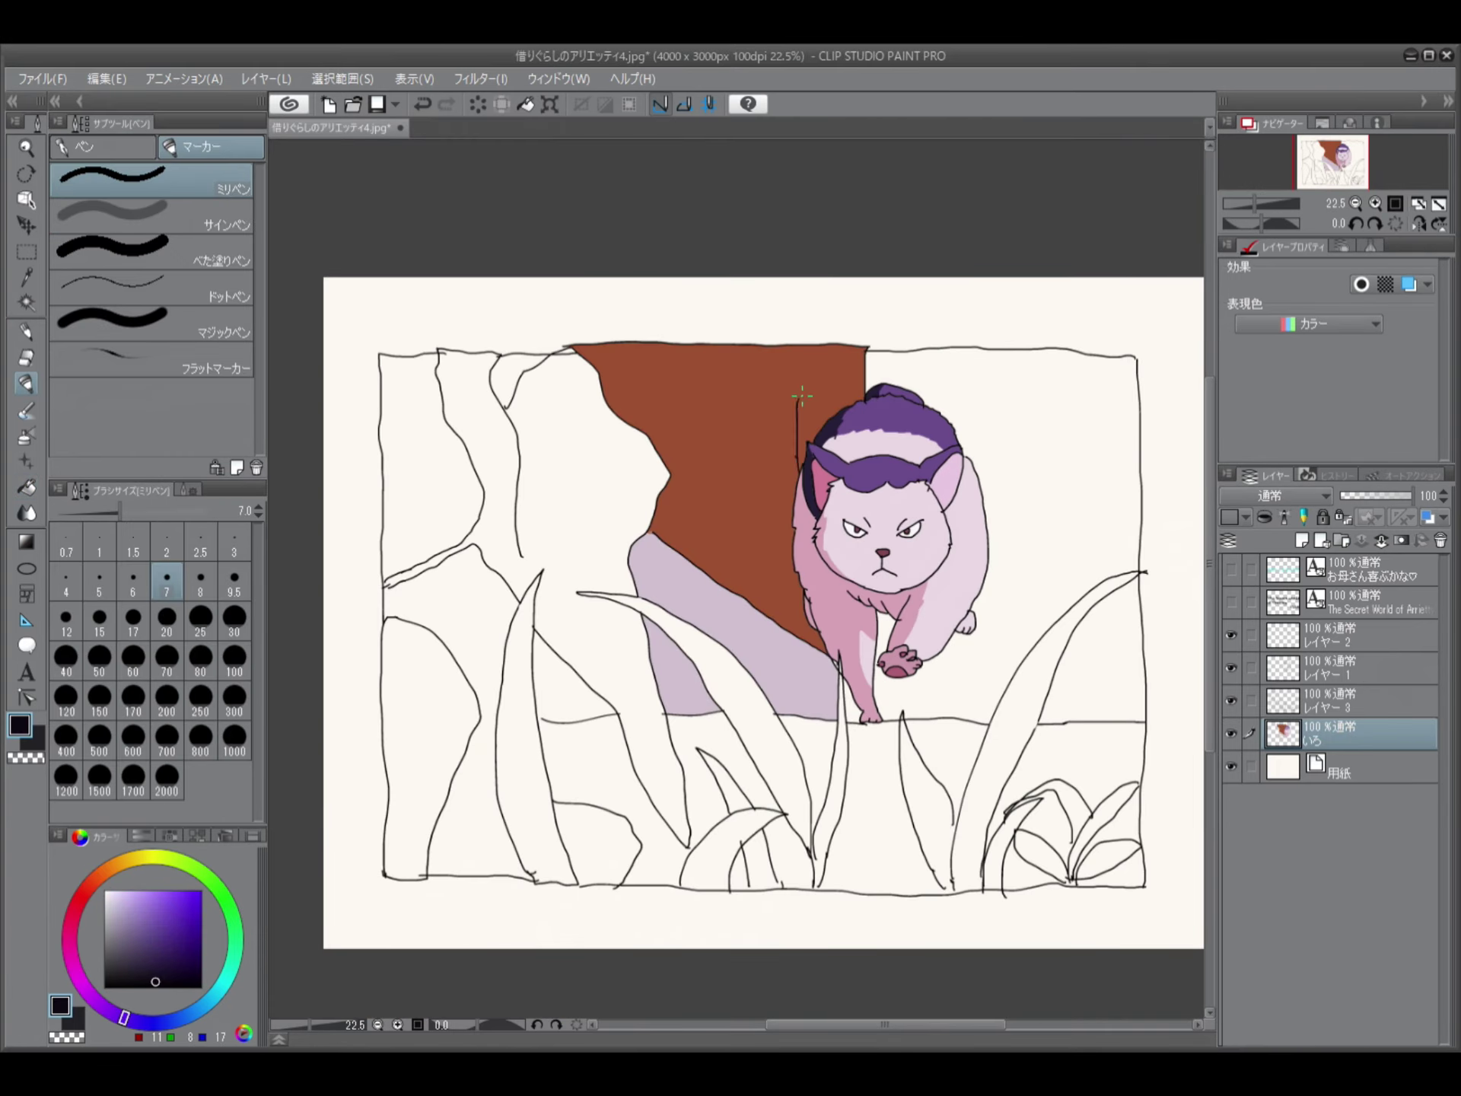
pyautogui.press('g')
pyautogui.click(921, 371)
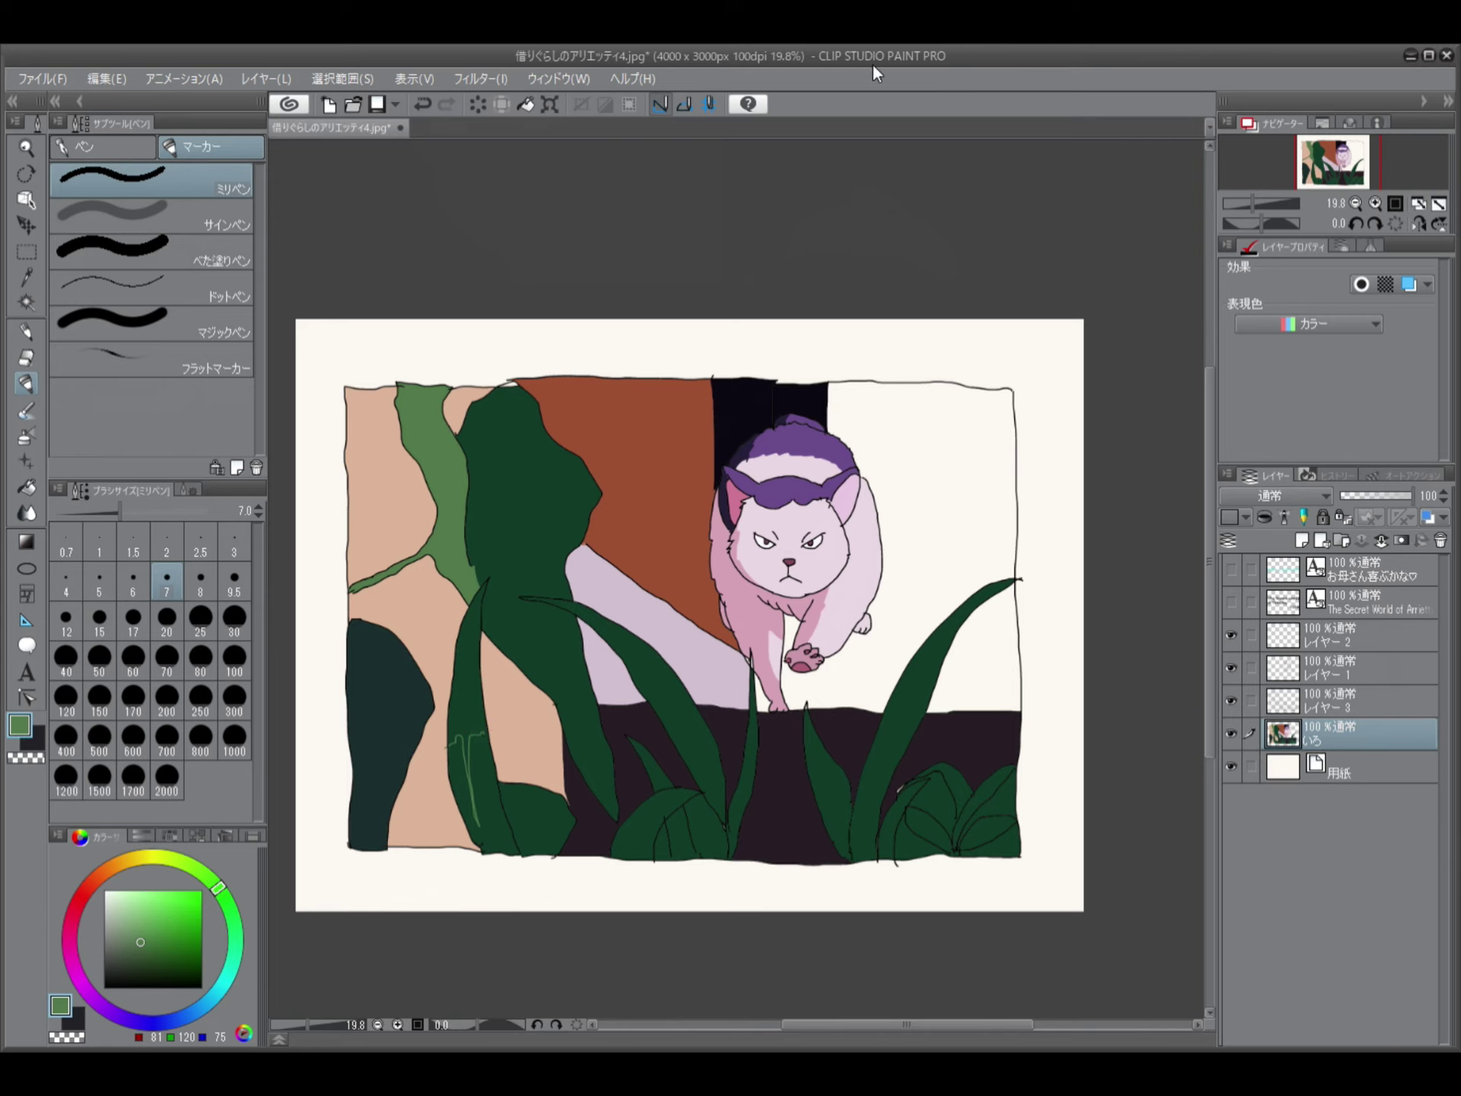
# Fill the right grass blade and the grass patch behind the cat's raised paw with medium green
pyautogui.press('g')
pyautogui.click(838, 674)
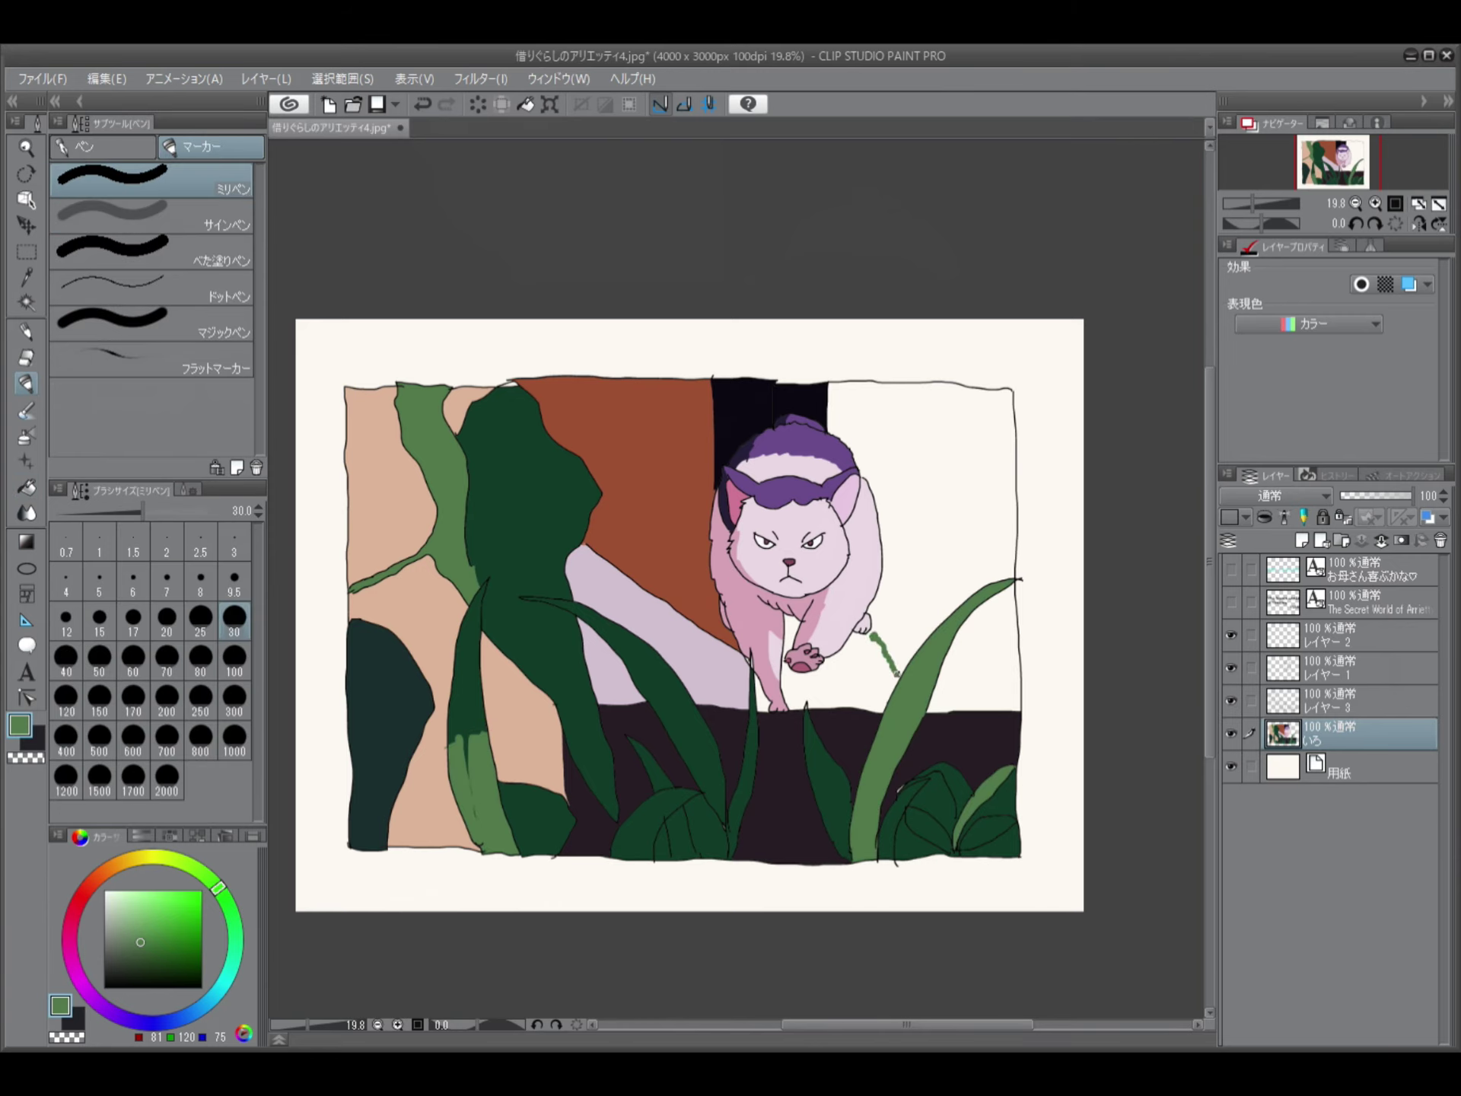
# Draw thin light veins on the grass blades and leaves with the size 7 marker pen
pyautogui.press('p')
pyautogui.moveTo(953, 620); pyautogui.dragTo(873, 807)
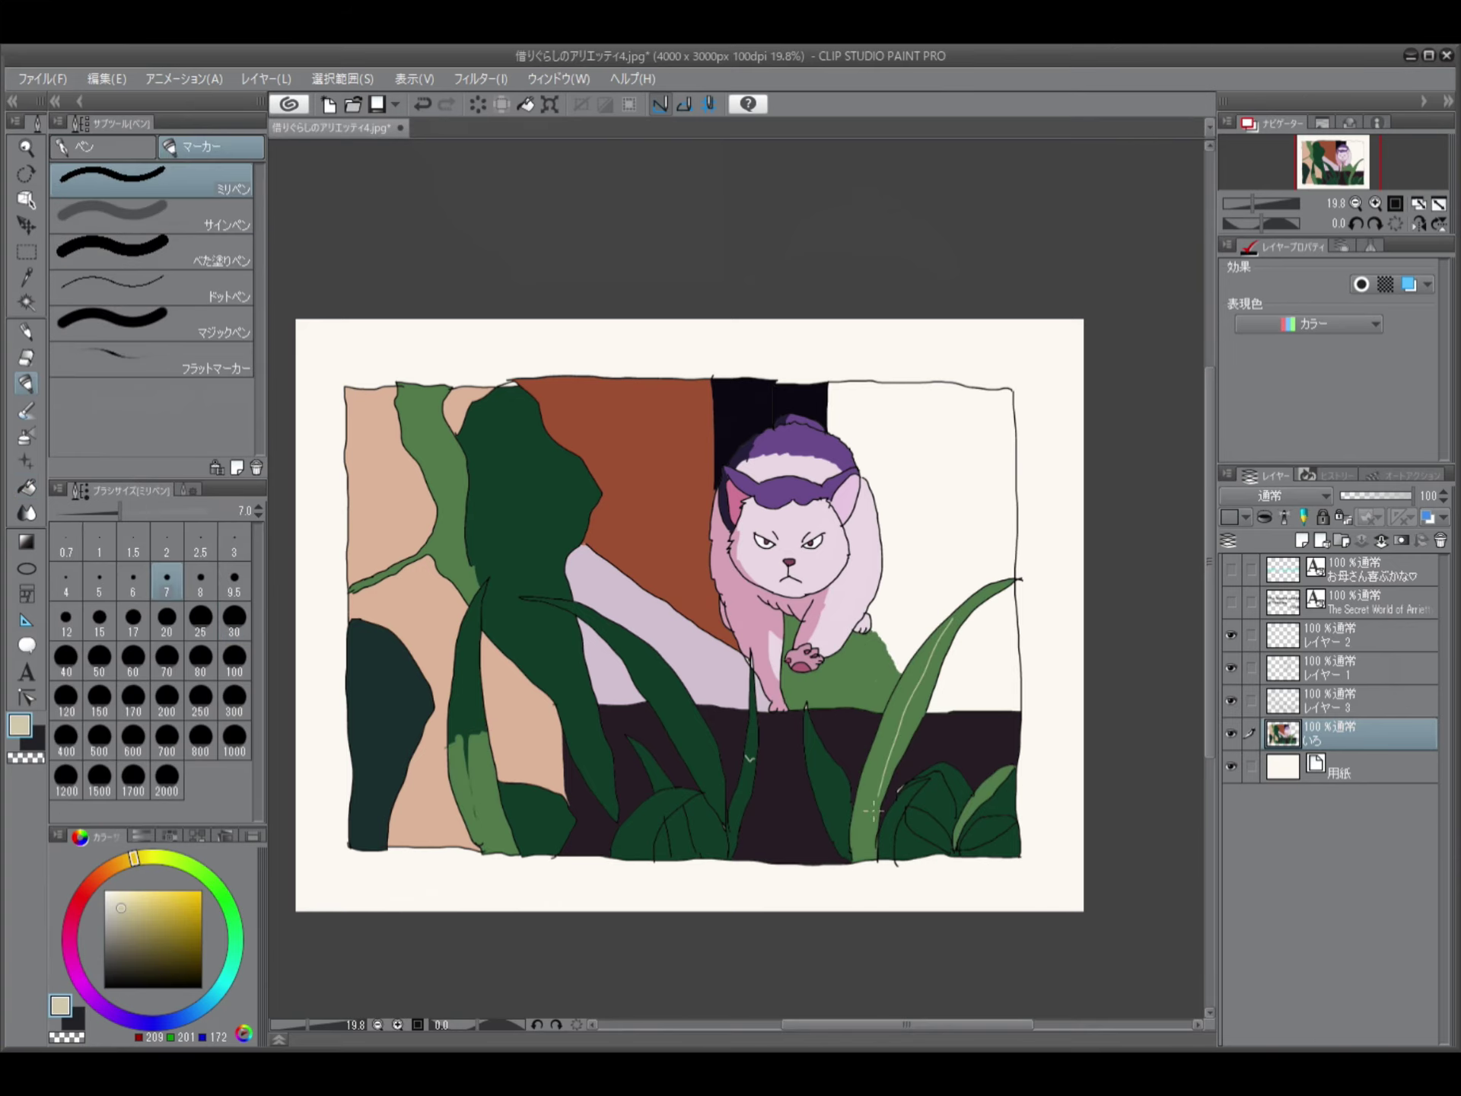
pyautogui.moveTo(634, 646); pyautogui.dragTo(712, 793)
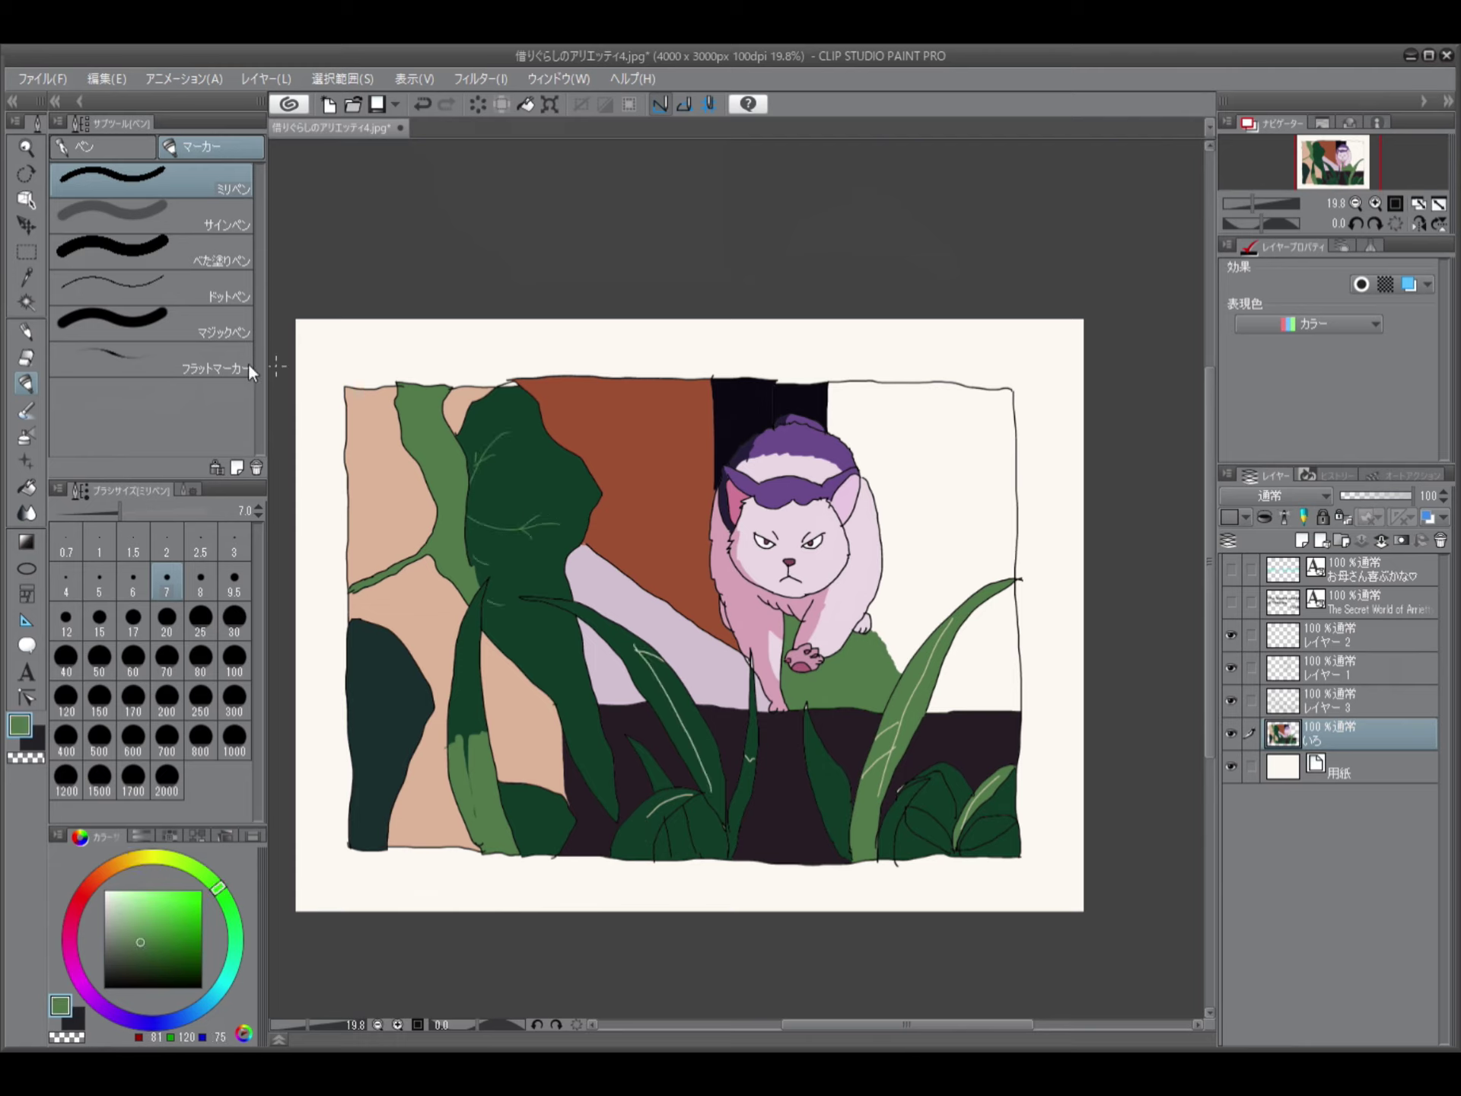
# Fill the upper part of the left grass blade with brown and the background right of the cat with dark blue
pyautogui.press('g')
pyautogui.click(468, 685)
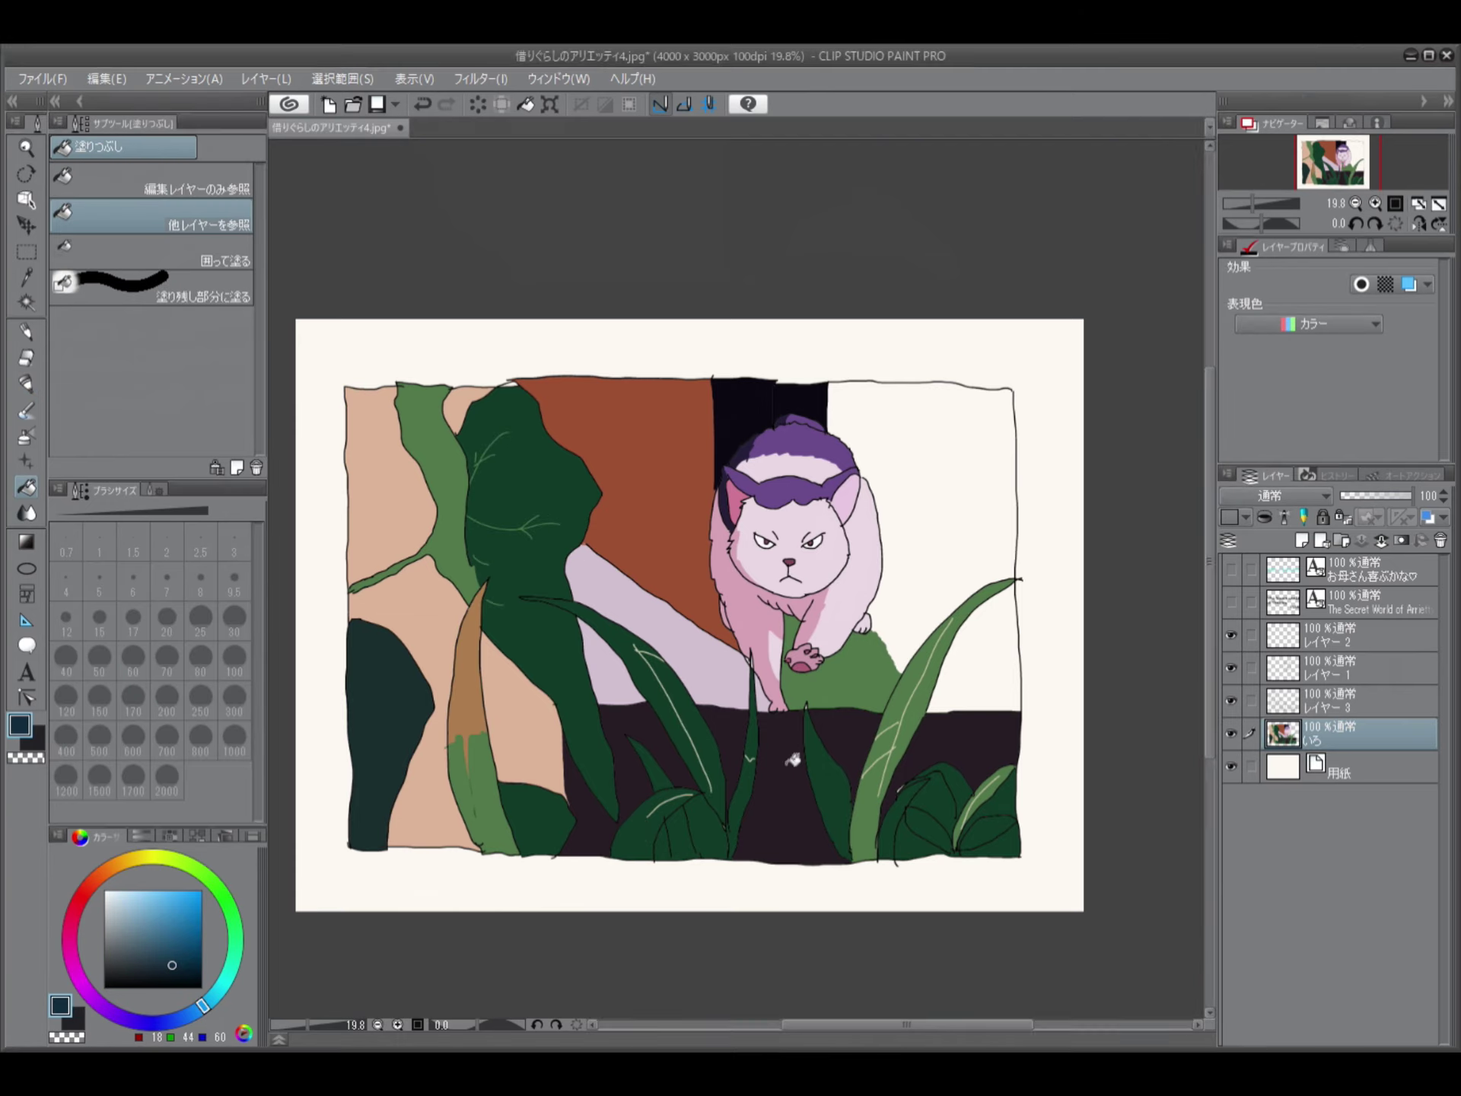
pyautogui.click(952, 472)
# Paint dark navy tree trunks on the blue background with the marker pen at size 70
pyautogui.press('p')
pyautogui.moveTo(910, 502); pyautogui.dragTo(885, 631)
pyautogui.moveTo(990, 509); pyautogui.dragTo(1012, 569)
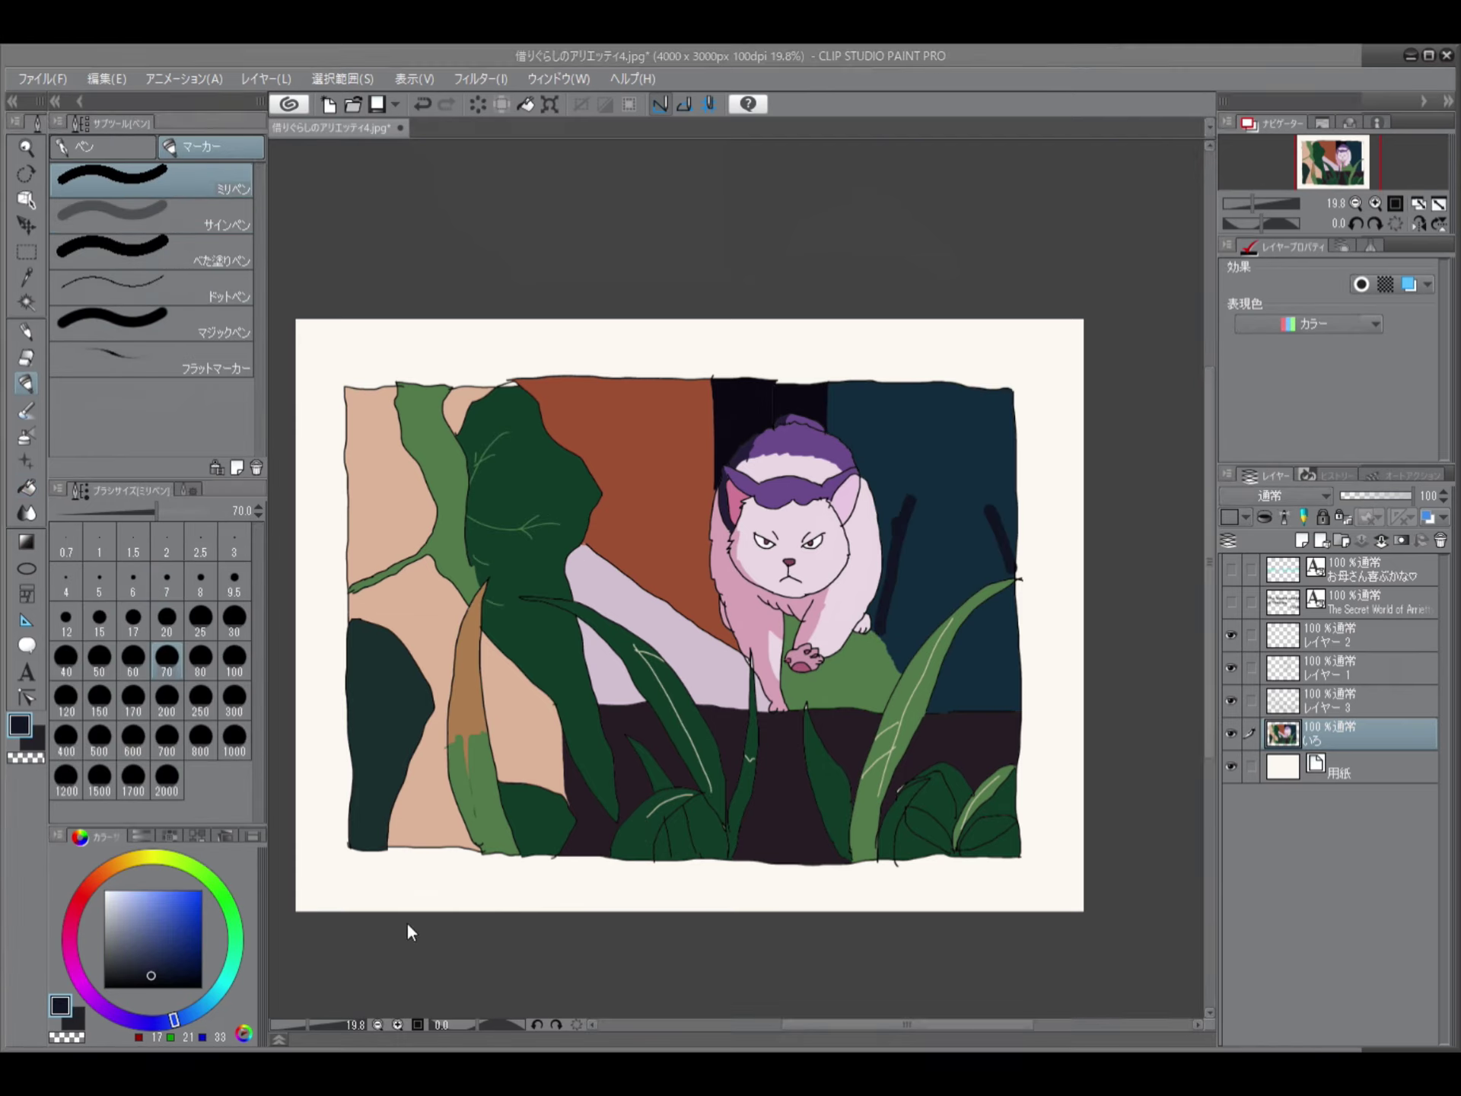
# Dab teal-green foliage over the upper part of the blue background above the tree trunks
pyautogui.click(172, 932)
pyautogui.press('b')
pyautogui.moveTo(906, 461)
pyautogui.mouseDown()
pyautogui.moveTo(897, 499)
pyautogui.moveTo(838, 384)
pyautogui.moveTo(898, 525)
pyautogui.moveTo(962, 487)
pyautogui.moveTo(979, 396)
pyautogui.mouseUp()
pyautogui.click(1003, 542)
pyautogui.moveTo(989, 670); pyautogui.dragTo(1009, 704)
# Dab hanging foliage in several greens over the brown wall left of the cat
pyautogui.keyDown('alt'); pyautogui.click(923, 792); pyautogui.keyUp('alt')
pyautogui.moveTo(694, 484)
pyautogui.mouseDown()
pyautogui.moveTo(714, 390)
pyautogui.moveTo(655, 472)
pyautogui.moveTo(685, 594)
pyautogui.moveTo(681, 494)
pyautogui.moveTo(681, 525)
pyautogui.moveTo(654, 442)
pyautogui.moveTo(723, 399)
pyautogui.mouseUp()
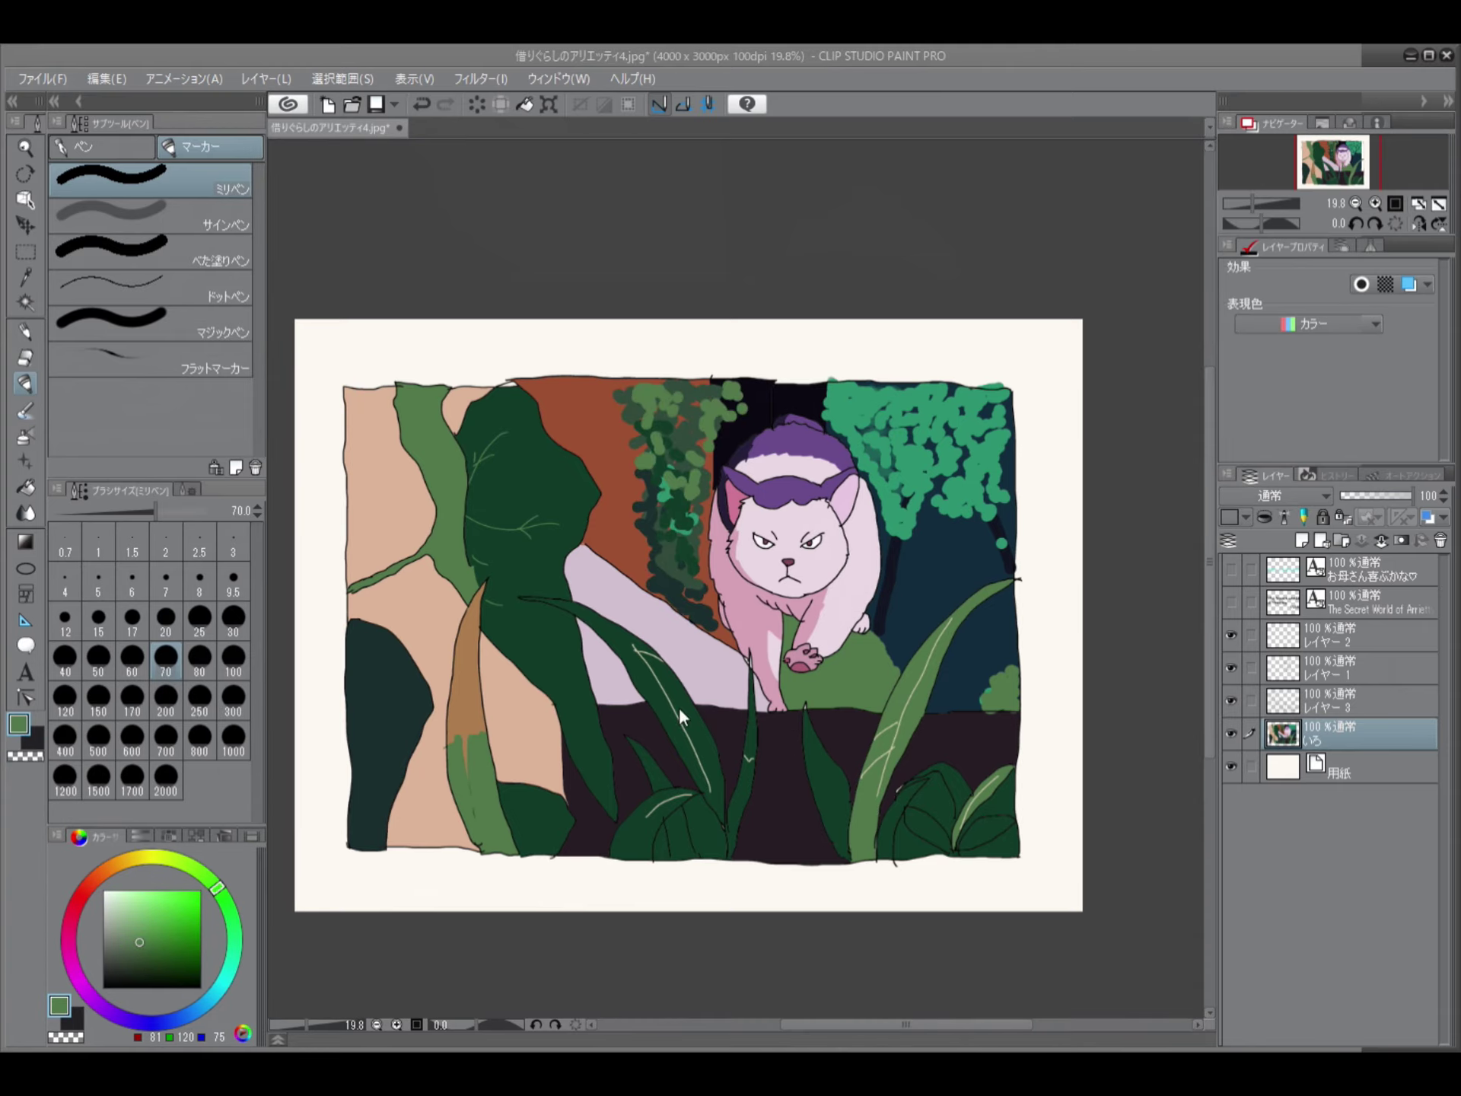